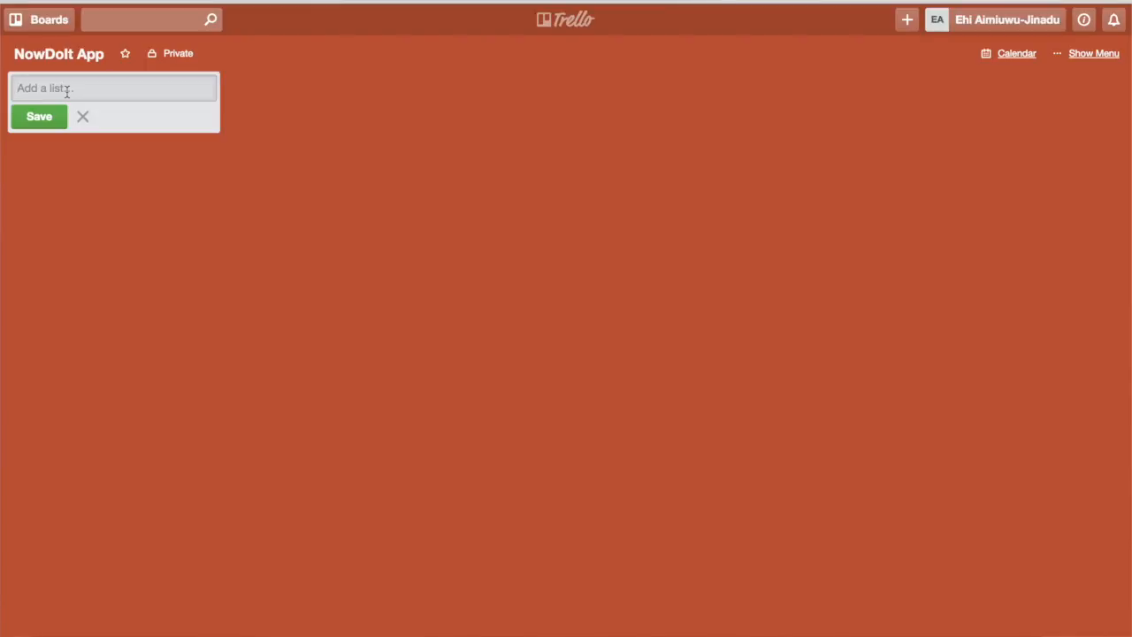
Add four lists to the board named To Do, Doing, Done and Blocked.
text(To Do)
key(Return)
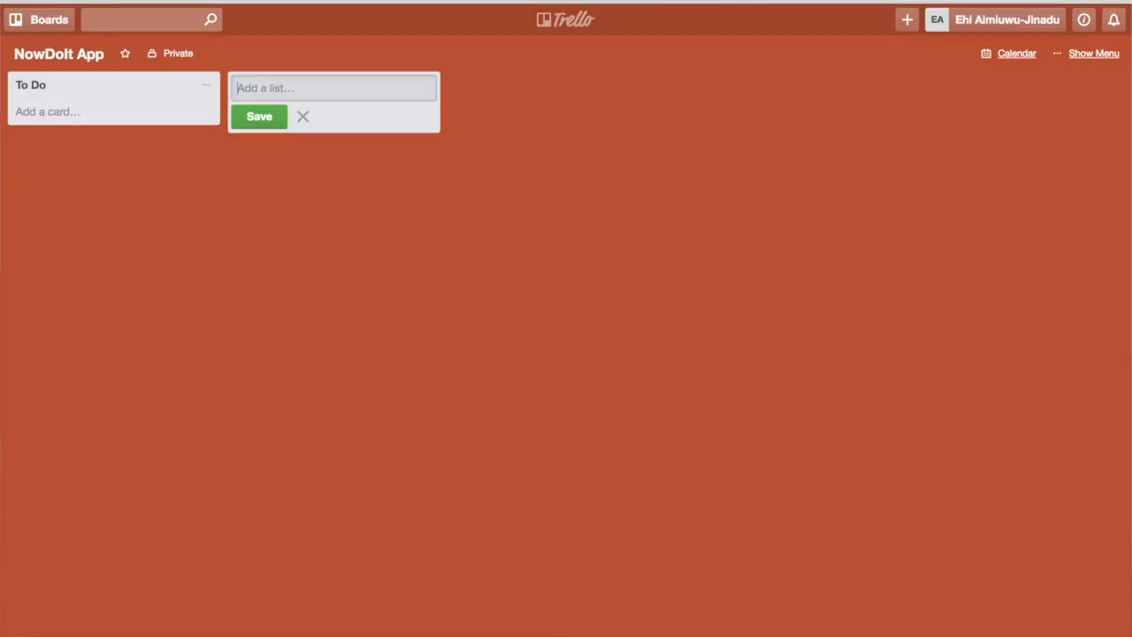
text(Doing)
key(Return)
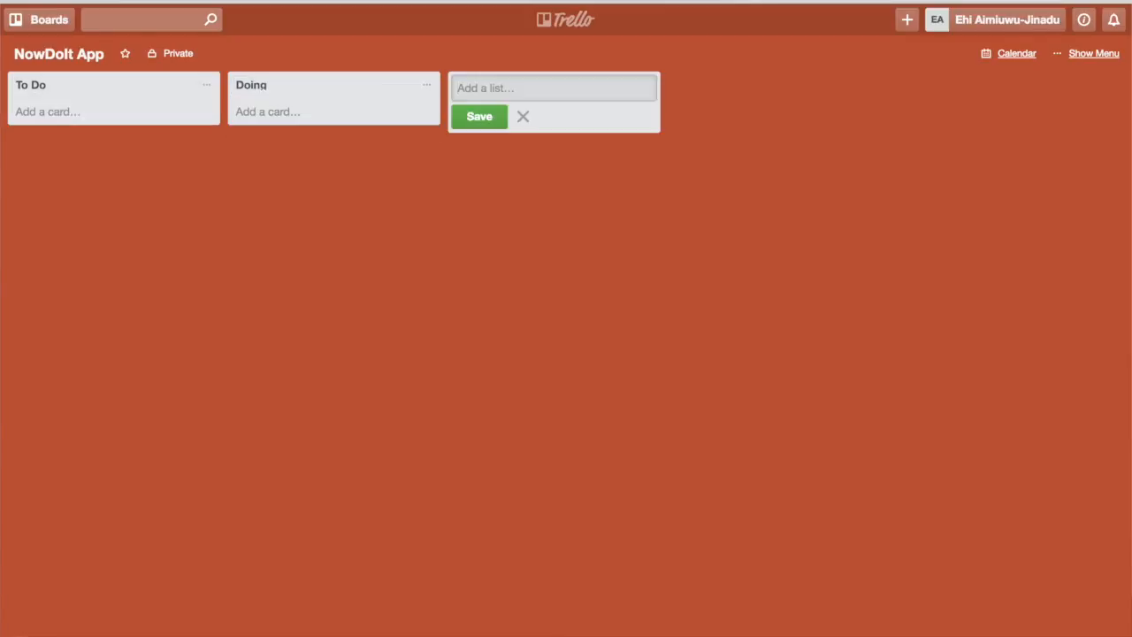
text(Done)
key(Return)
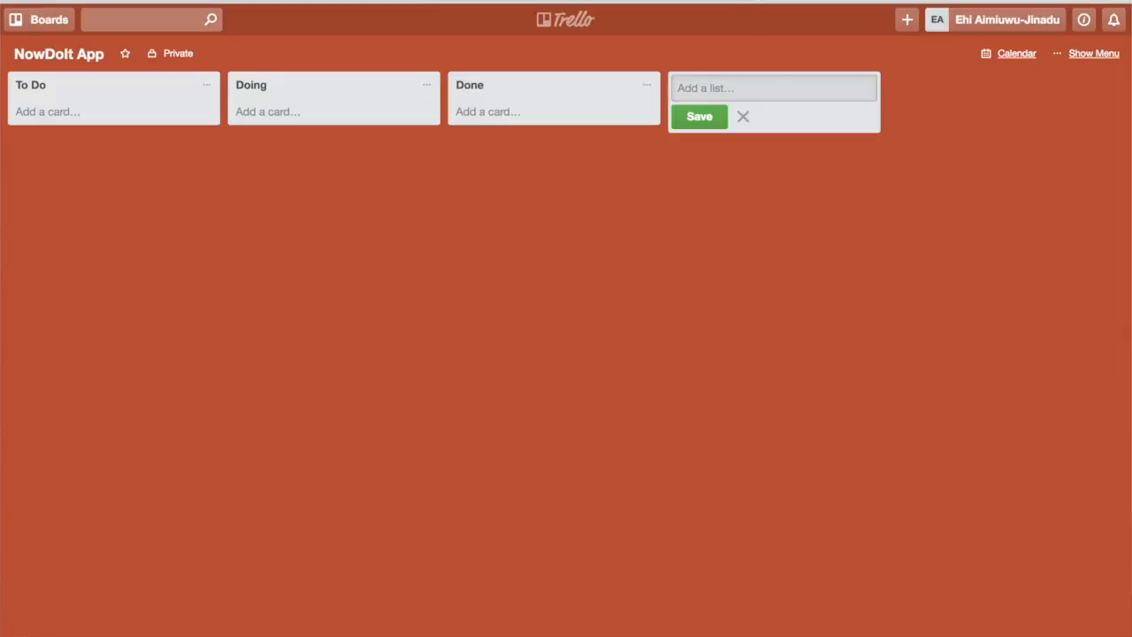
text(Blocked)
key(Return)
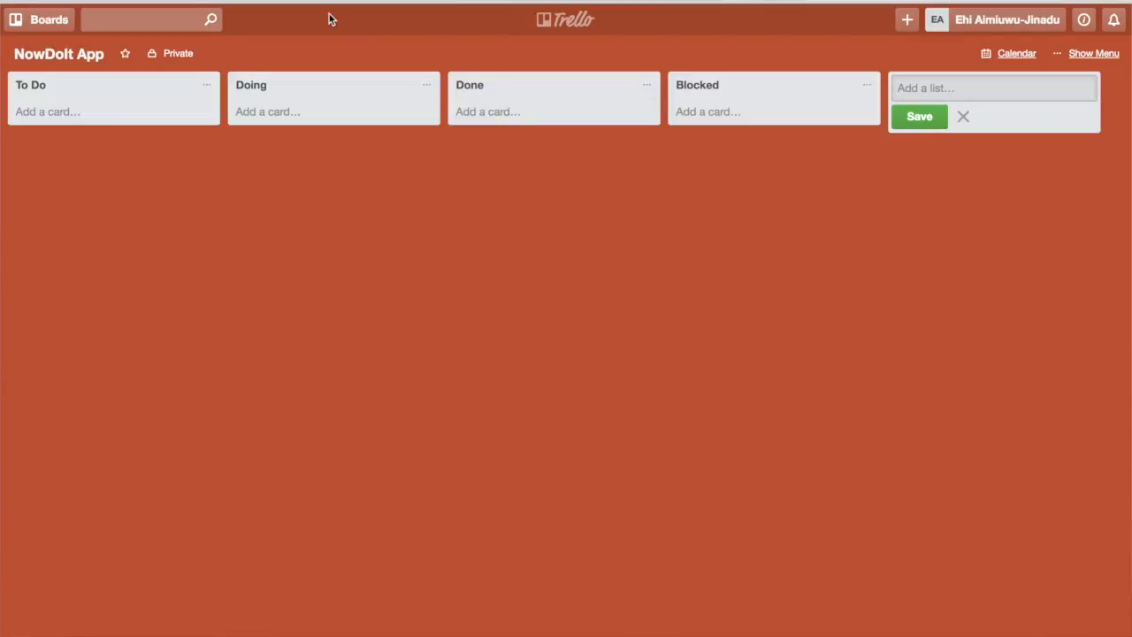
Add a series of placeholder lists named "a" after the Blocked list, finishing by closing the new-list entry.
text(a)
key(Return)
text(a)
key(Return)
text(a)
key(Return)
text(a)
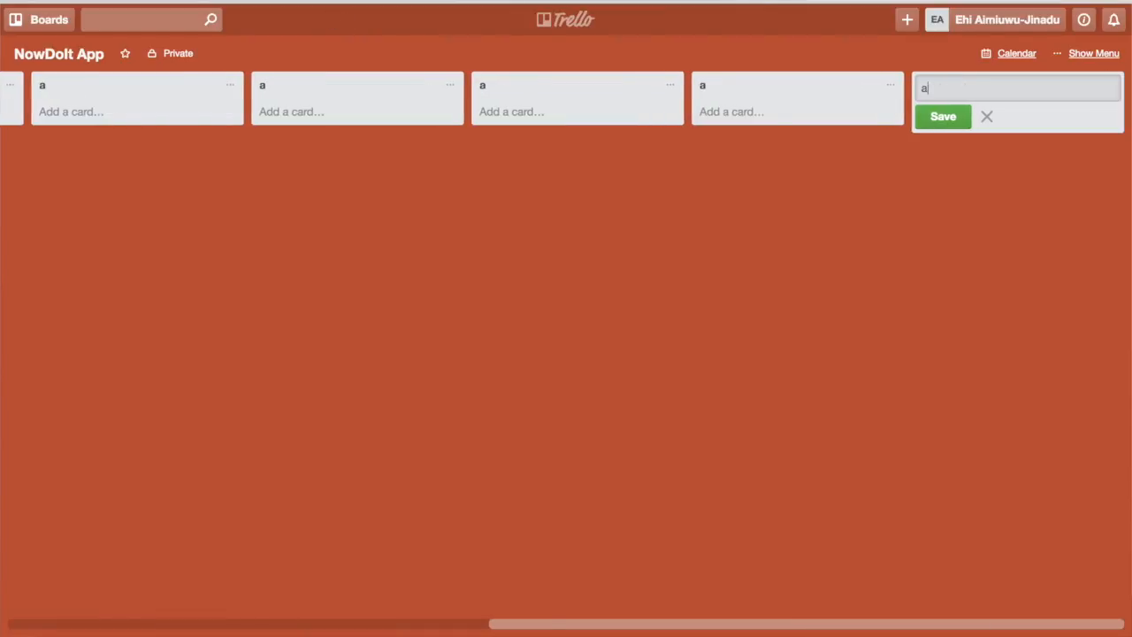
key(Return)
text(a)
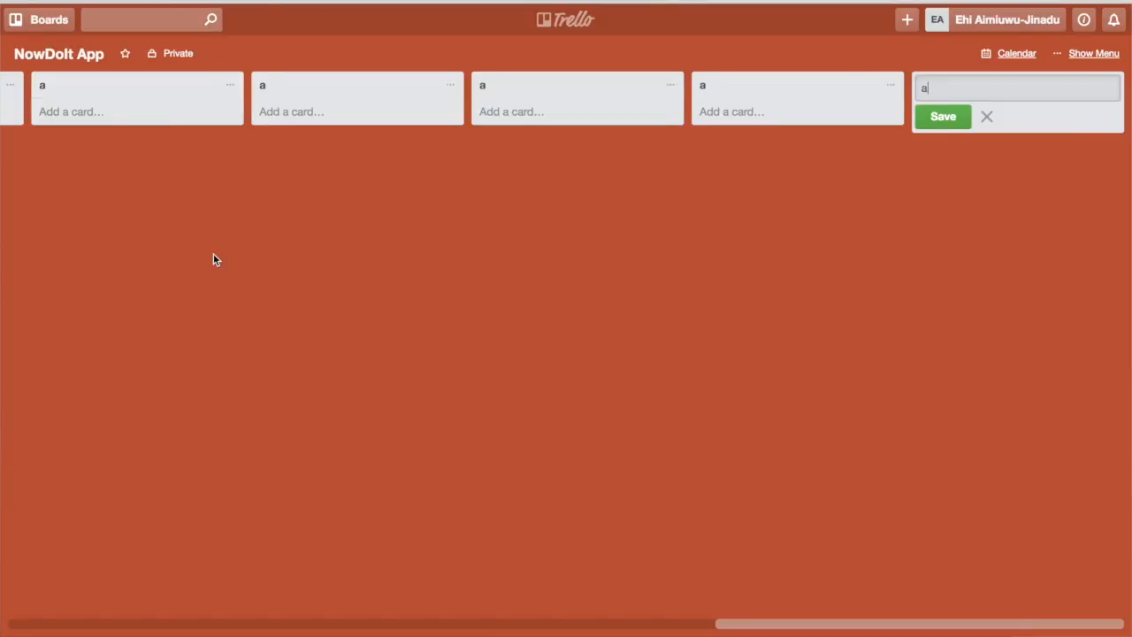
key(Return)
text(a)
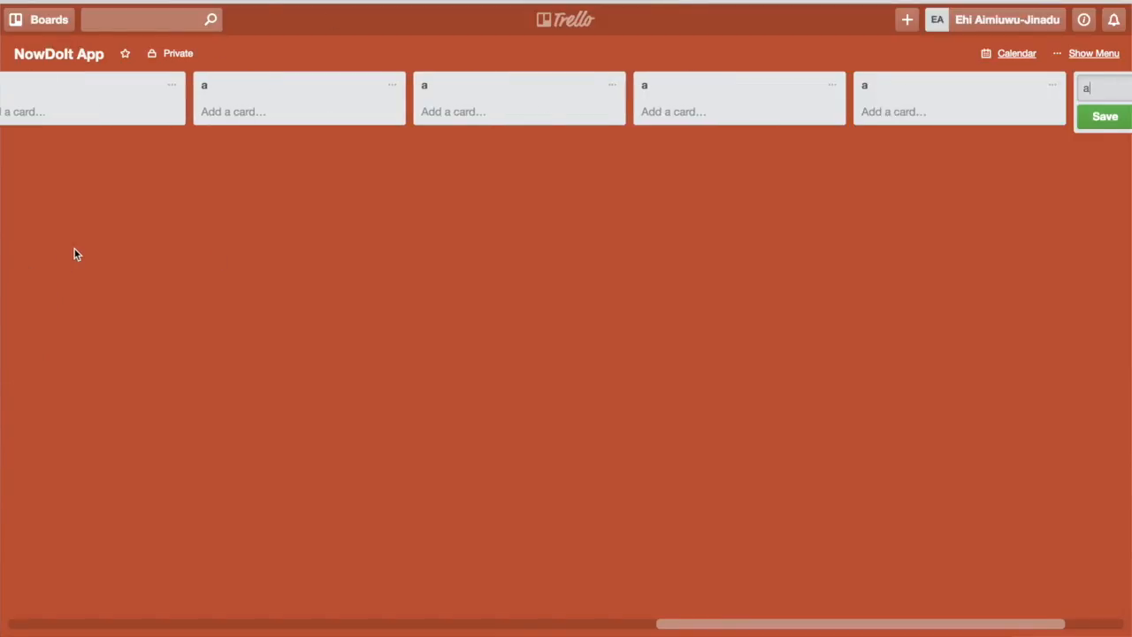
key(Return)
scroll(74, 254, left, 10)
scroll(75, 253, left, 5)
scroll(74, 253, right, 5)
scroll(451, 268, right, 15)
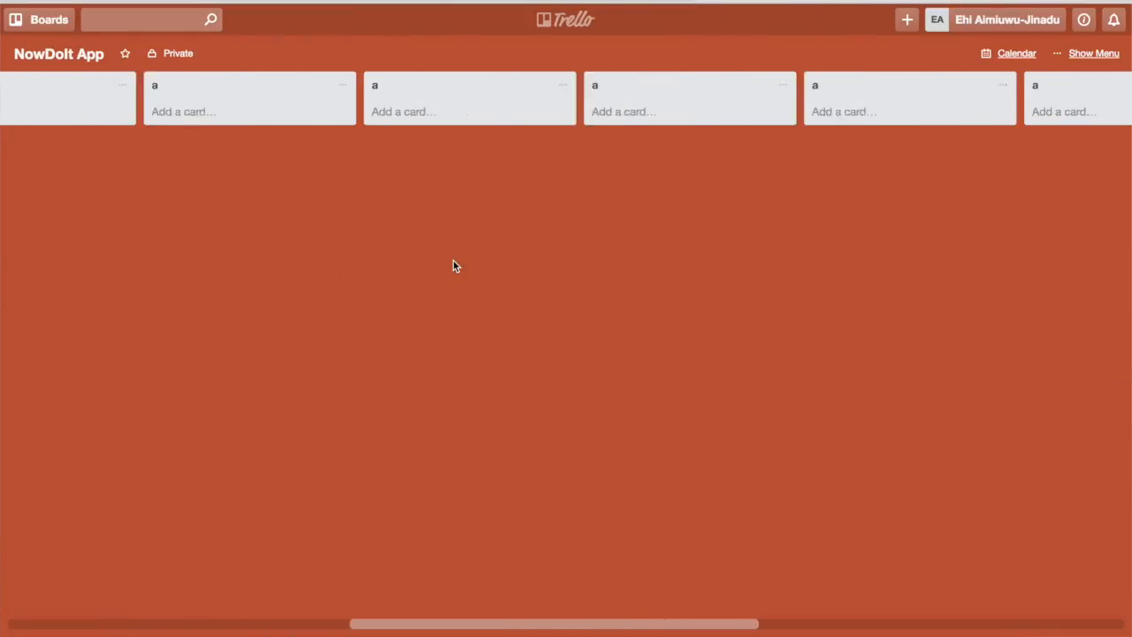
text(a)
scroll(452, 265, right, 2)
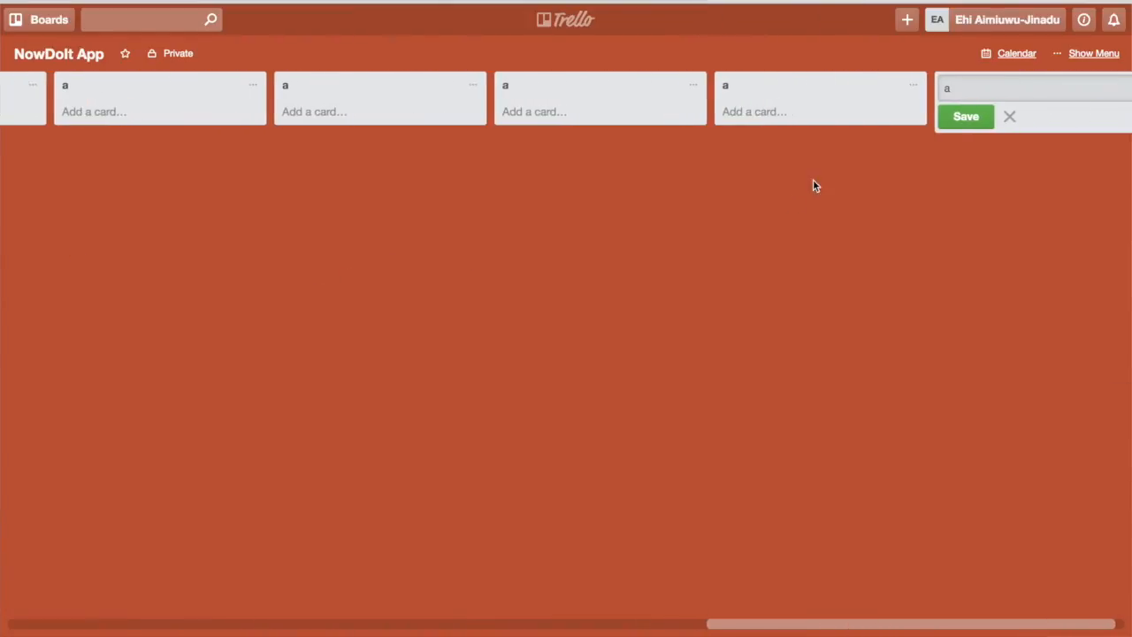
click(1011, 116)
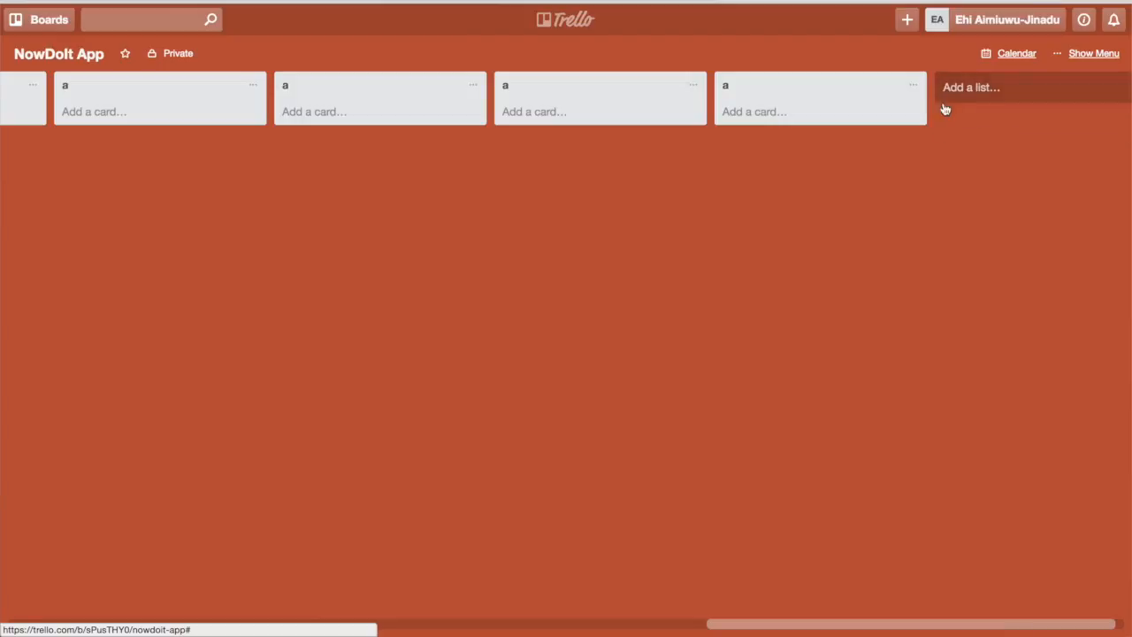
Archive every placeholder list named "a" on the board.
click(912, 85)
click(944, 316)
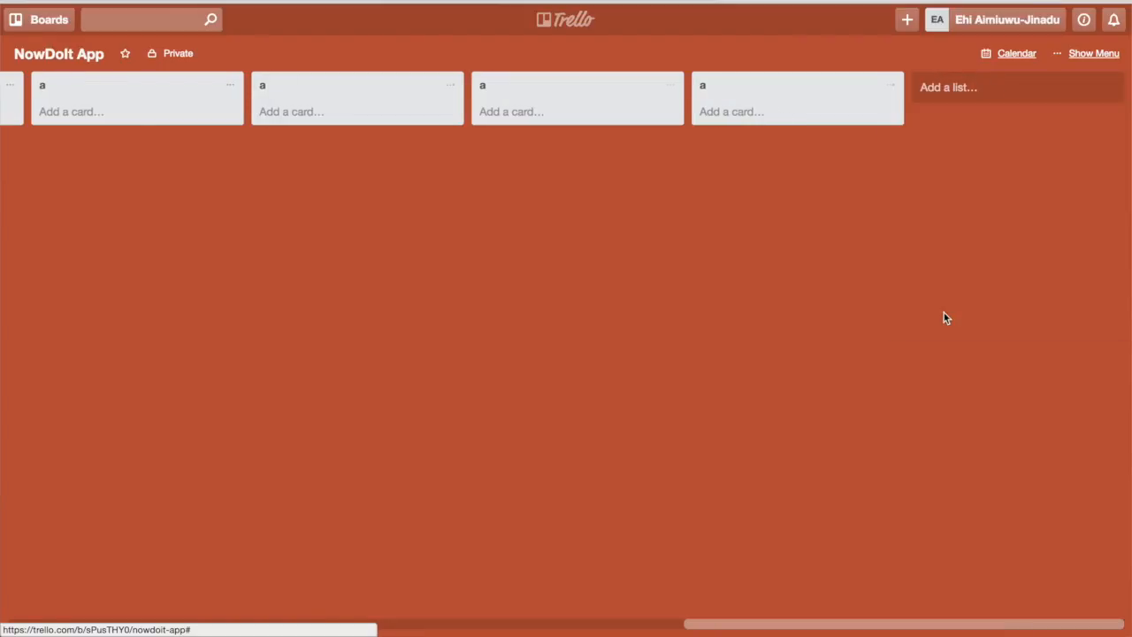
click(889, 85)
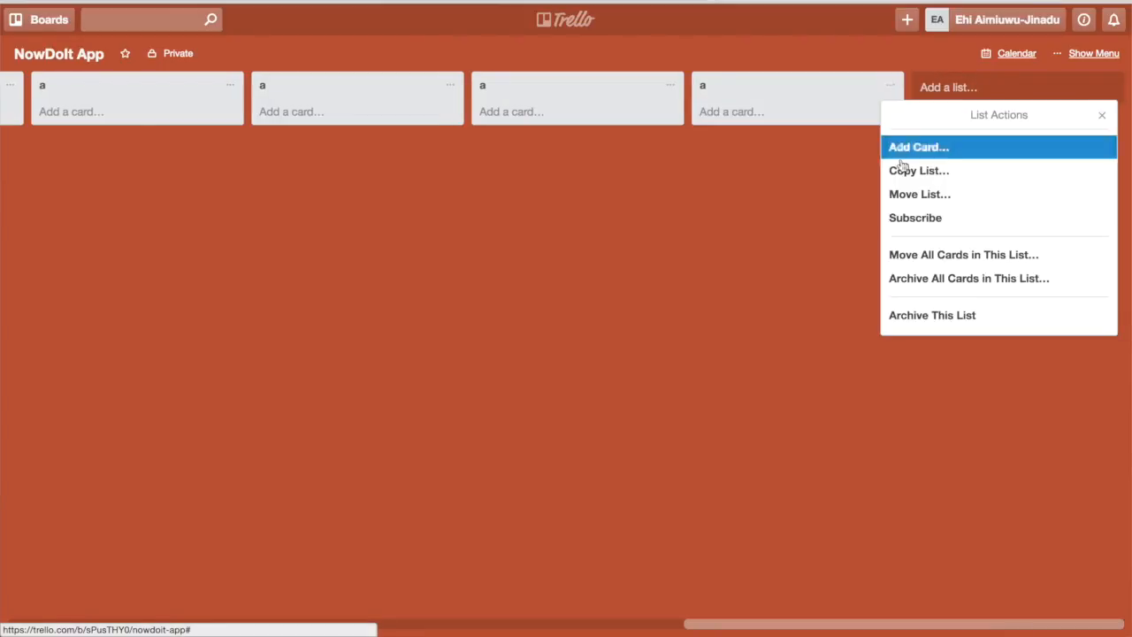
click(922, 315)
click(890, 85)
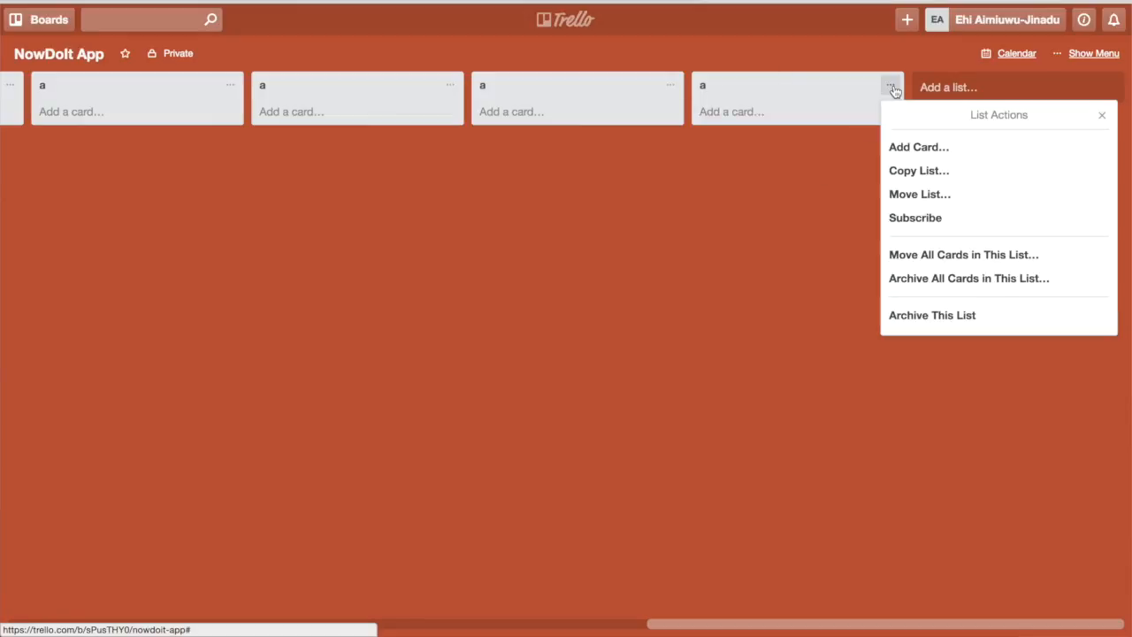
click(943, 309)
click(889, 84)
click(918, 317)
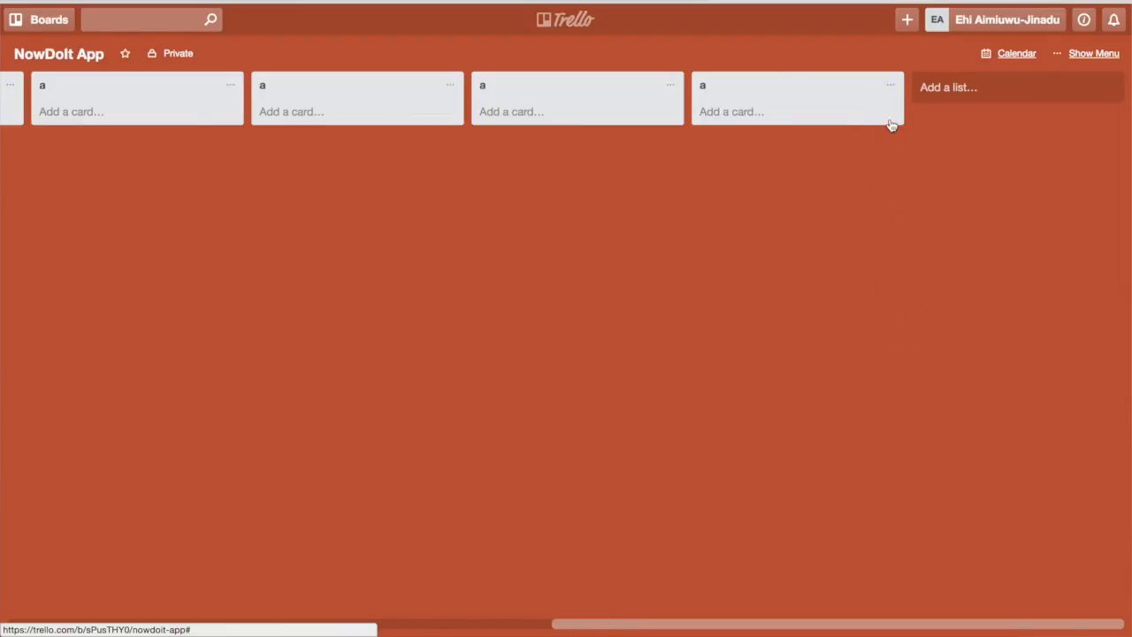
click(887, 85)
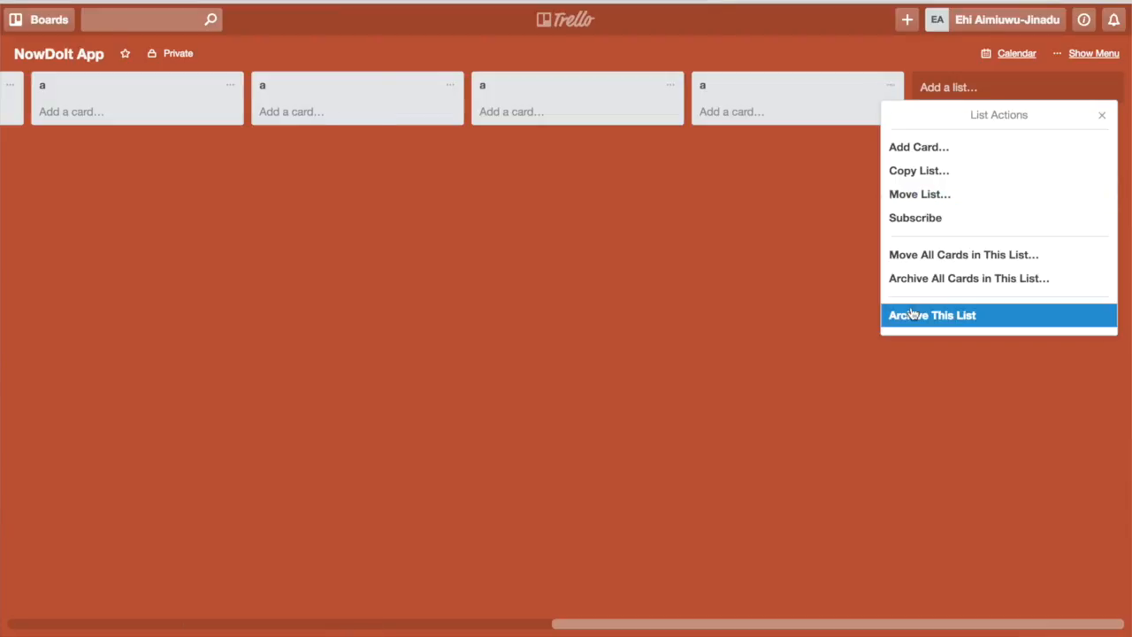
click(912, 316)
click(781, 85)
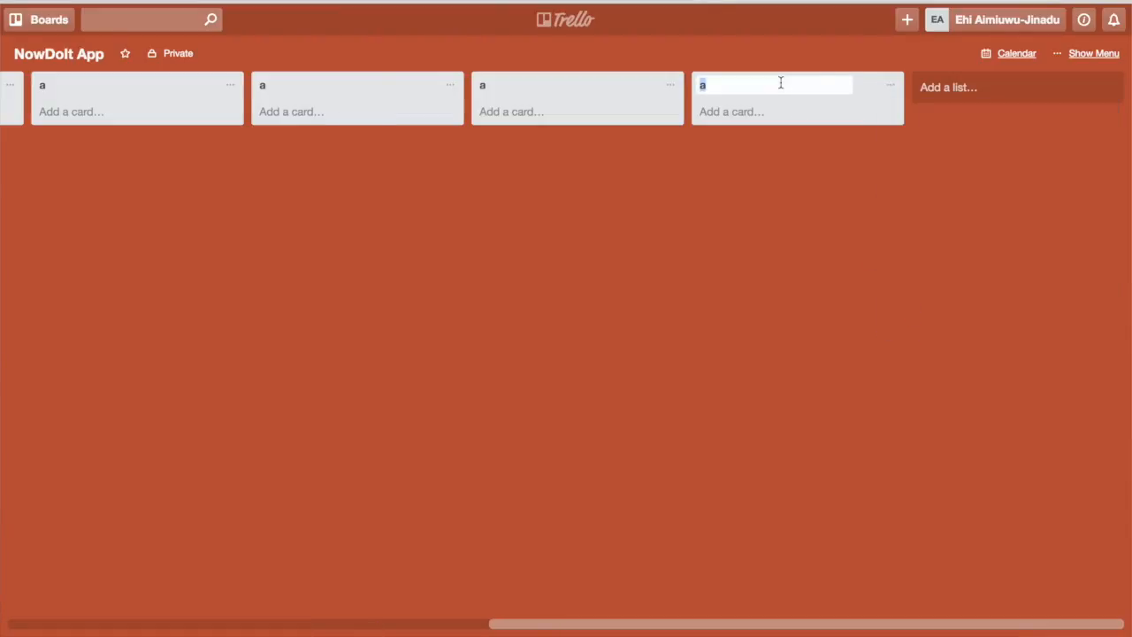
click(887, 84)
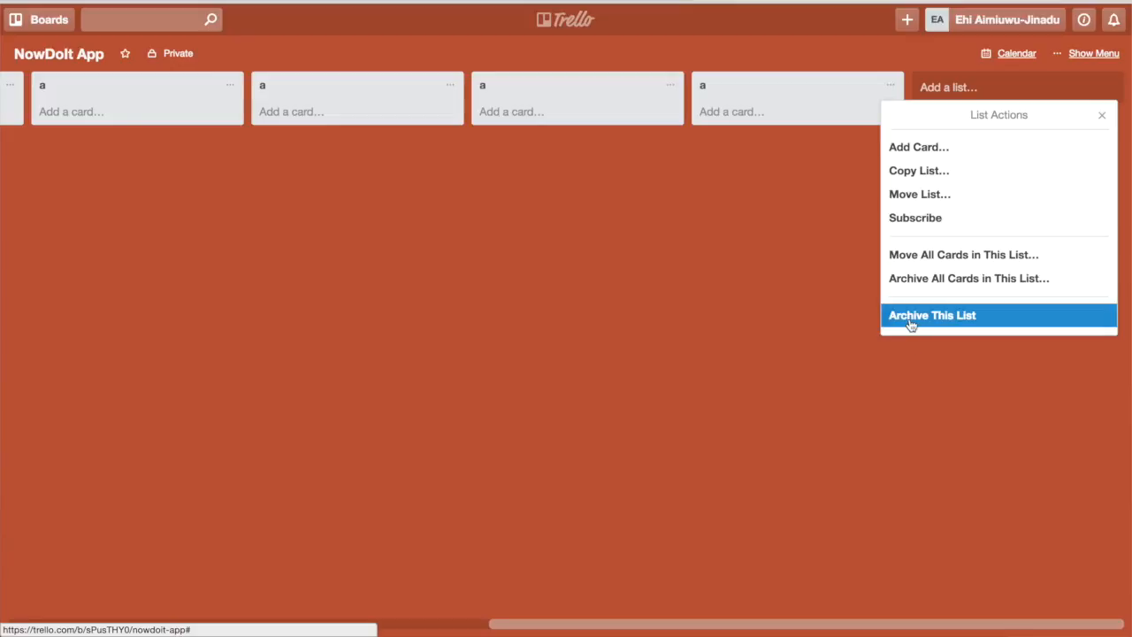
click(911, 317)
click(890, 85)
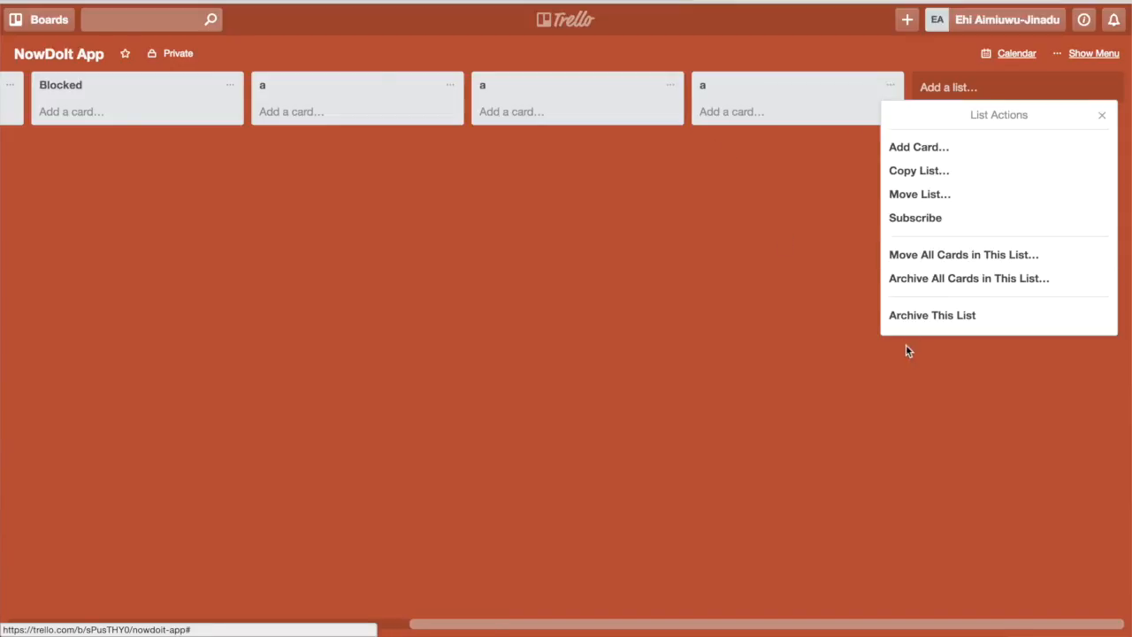
click(920, 324)
click(889, 85)
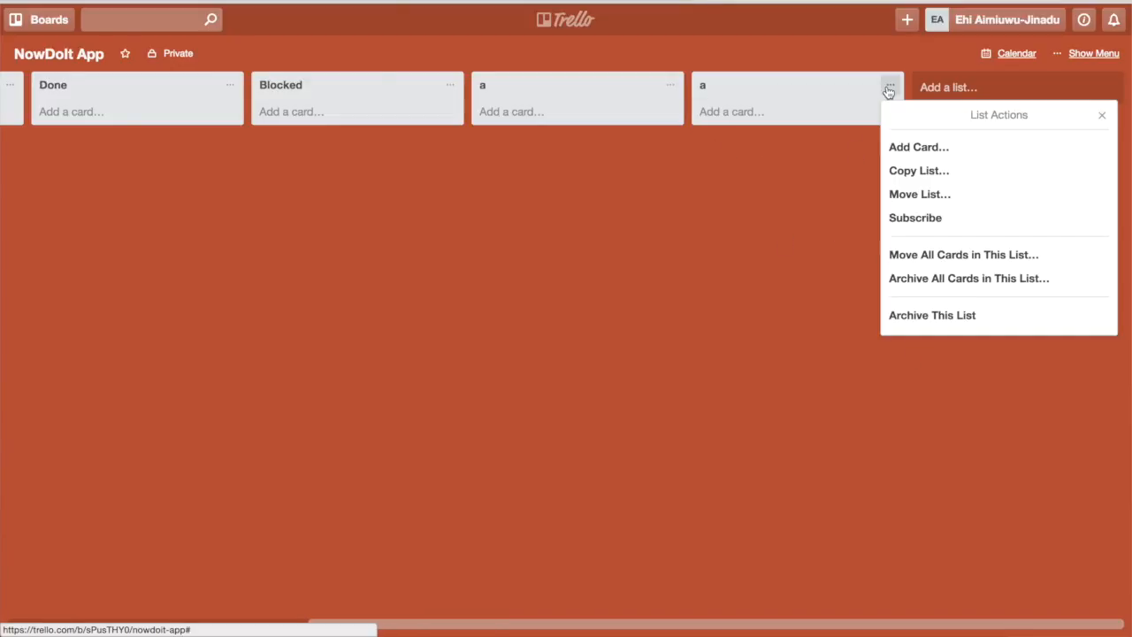
click(911, 325)
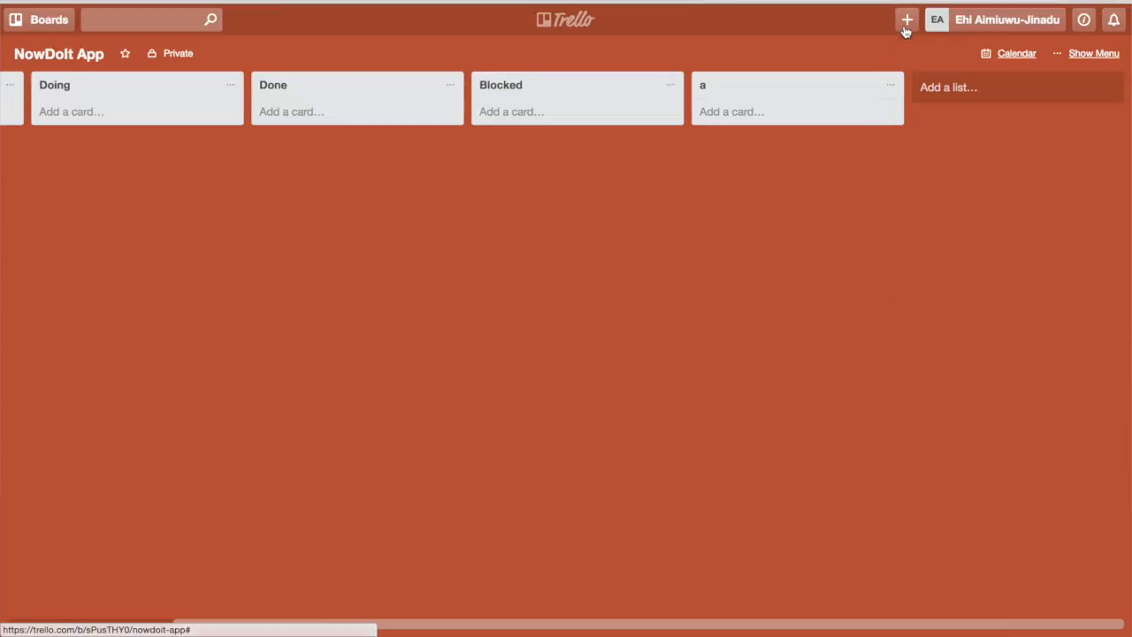
click(890, 85)
click(904, 311)
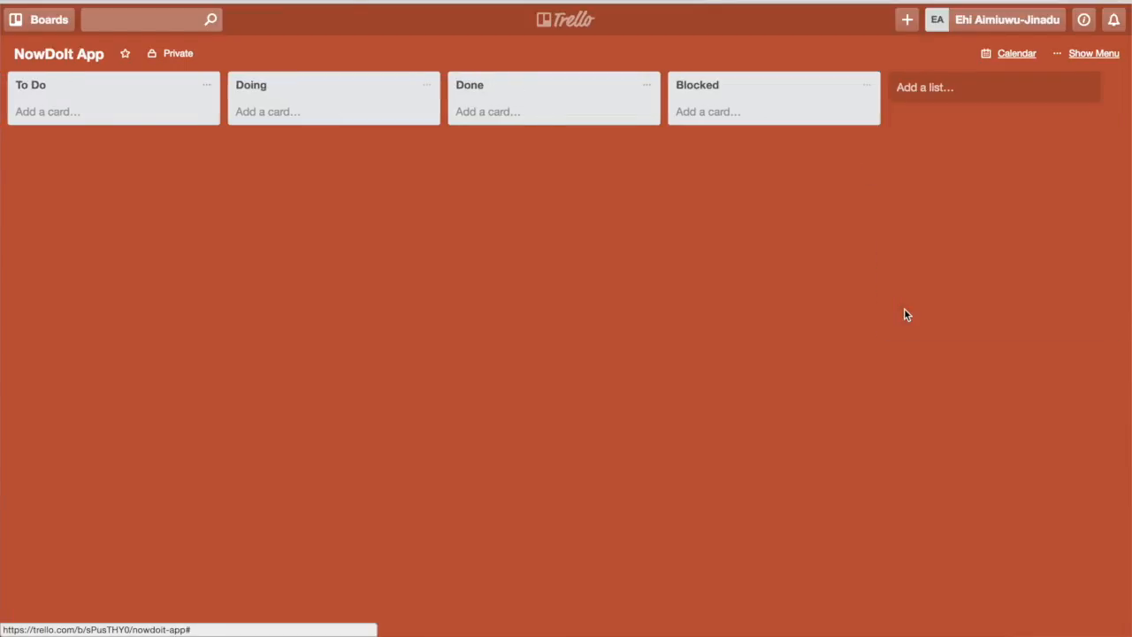
Add a card titled "Define business requirements for application" to the To Do list.
click(121, 117)
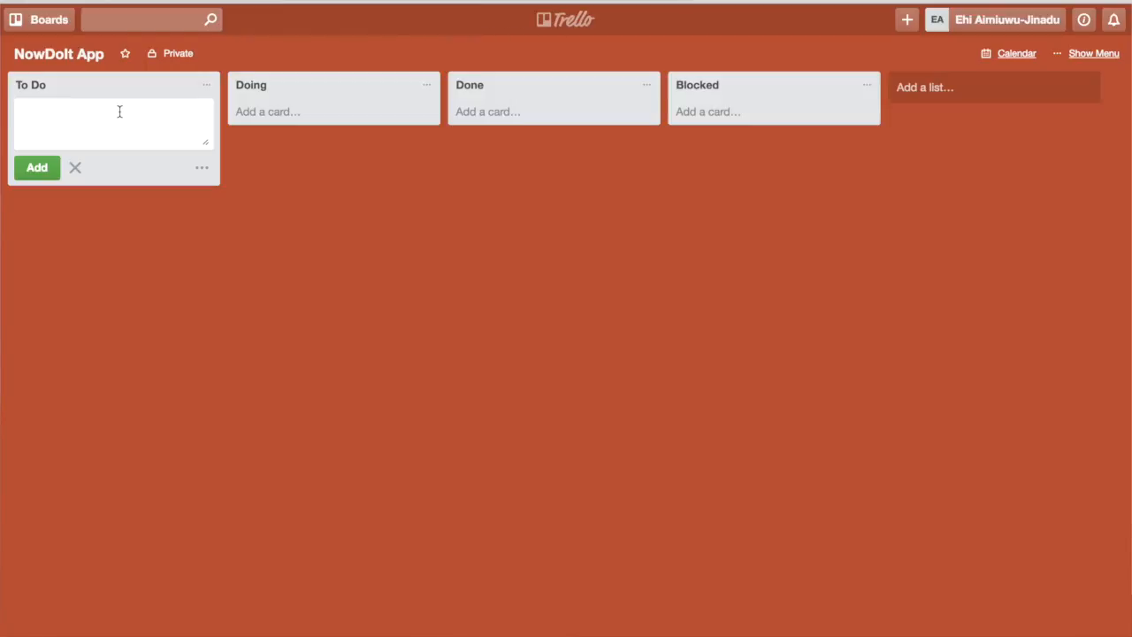
text(Define business reuirements)
key(BackSpace)
key(BackSpace)
key(BackSpace)
key(BackSpace)
key(BackSpace)
key(BackSpace)
key(BackSpace)
key(BackSpace)
key(BackSpace)
key(BackSpace)
text(quirements for)
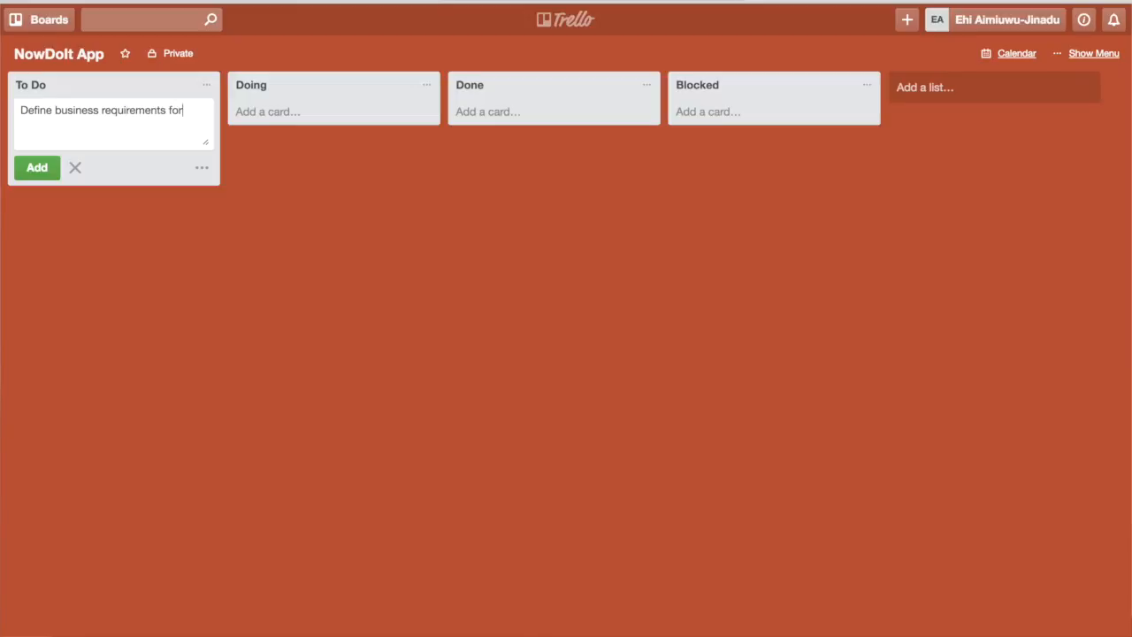
text( application)
key(Return)
Add the cards "Define MVP for app" and "Create a persona for app" to the To Do list.
text(D)
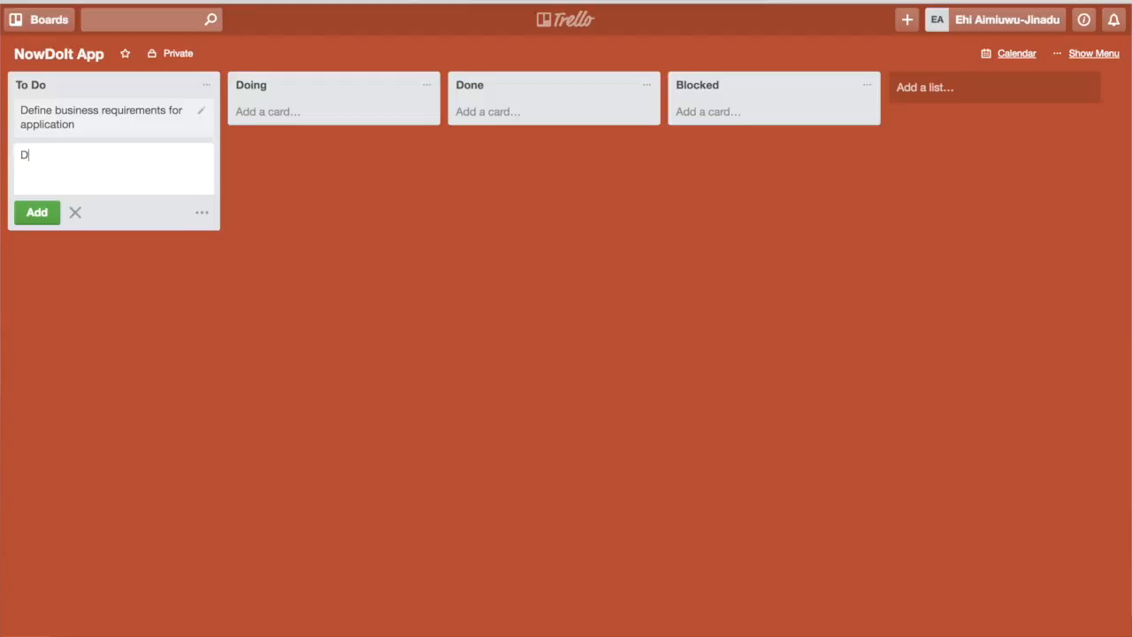
text(efine MVP for app)
key(Return)
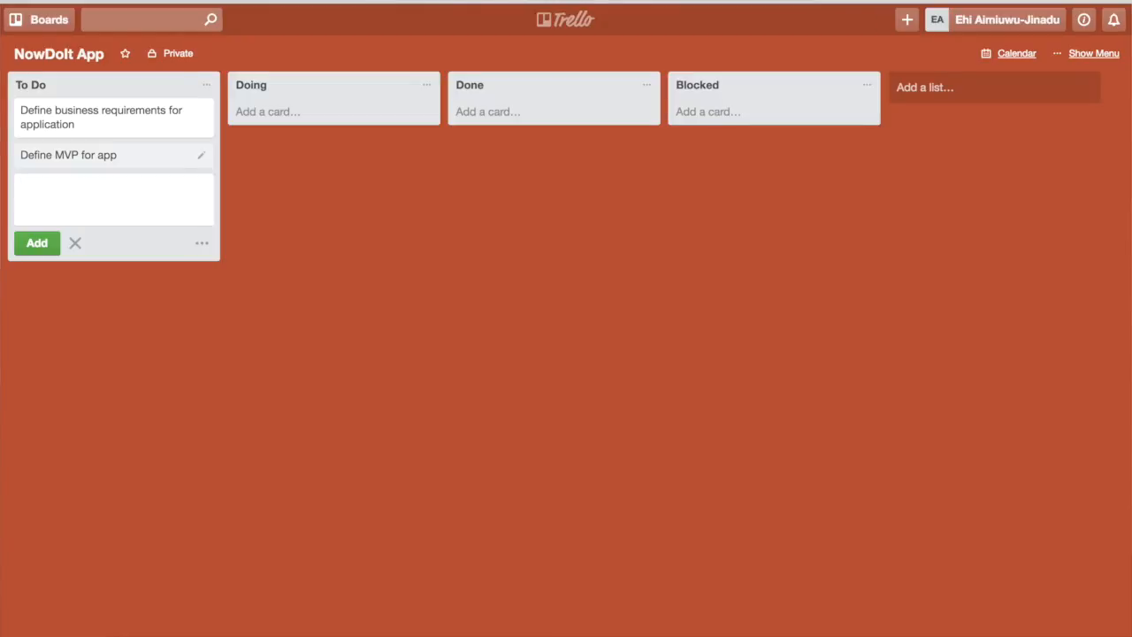
text(Create a persona for app)
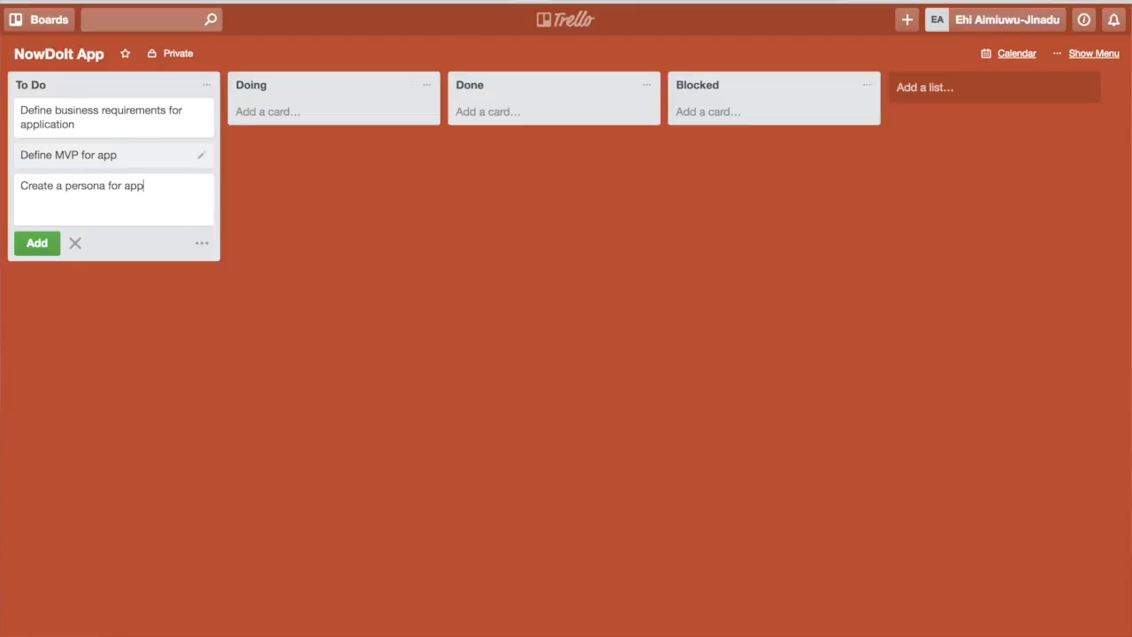
key(Return)
Add a card titled "Find Target Market for App" to the To Do list.
text(Find Ta)
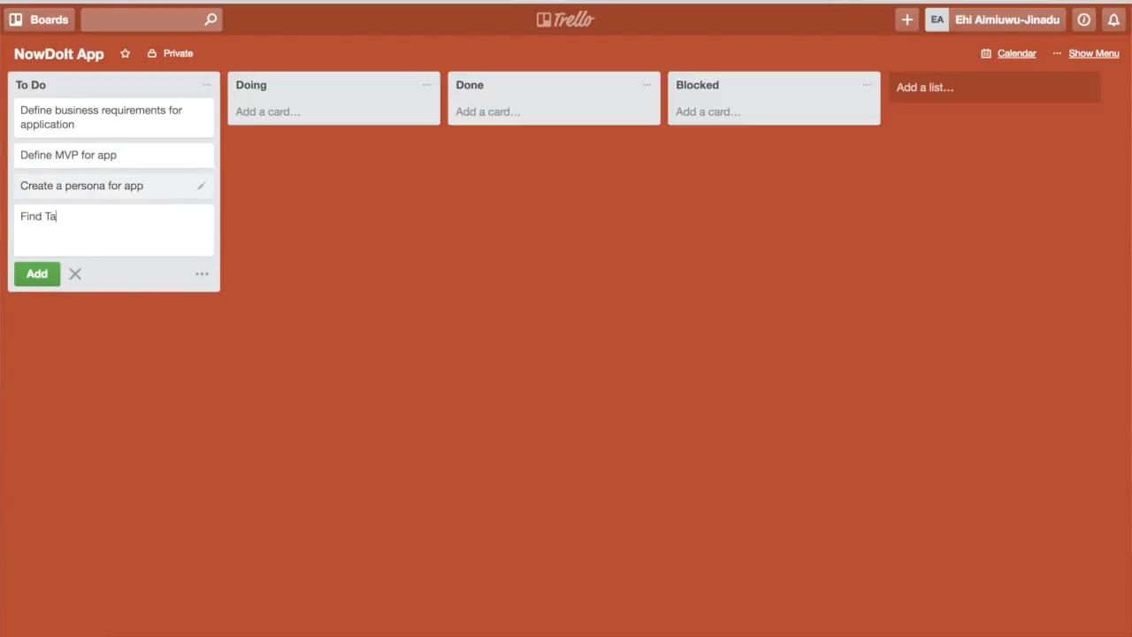
text(rget Market for a)
key(BackSpace)
text(App)
key(Return)
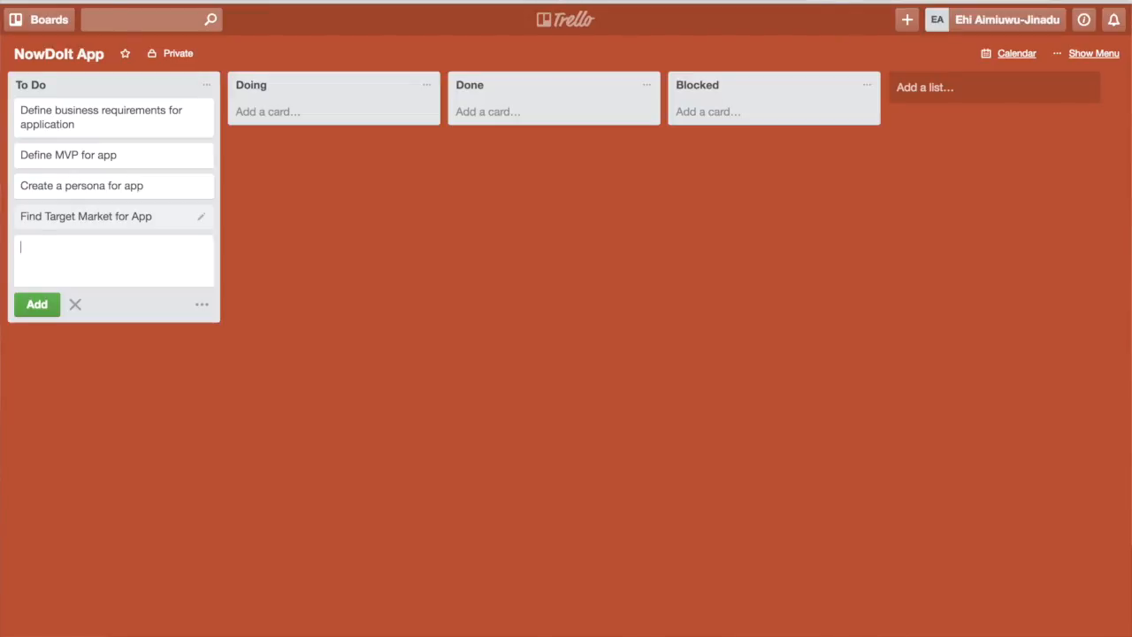
Add the cards "Hash out best code framework for mobile app" and "Create end to end user flow for app" to the To Do list.
text(Hash out best code framework)
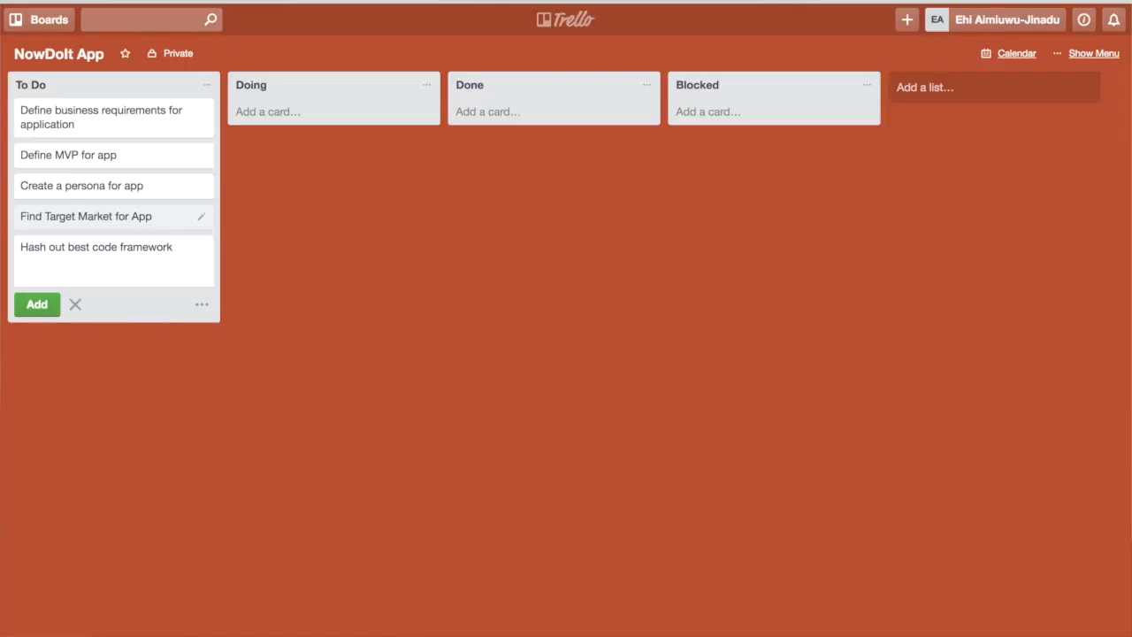
text(for a)
key(BackSpace)
text(mobile app)
key(Return)
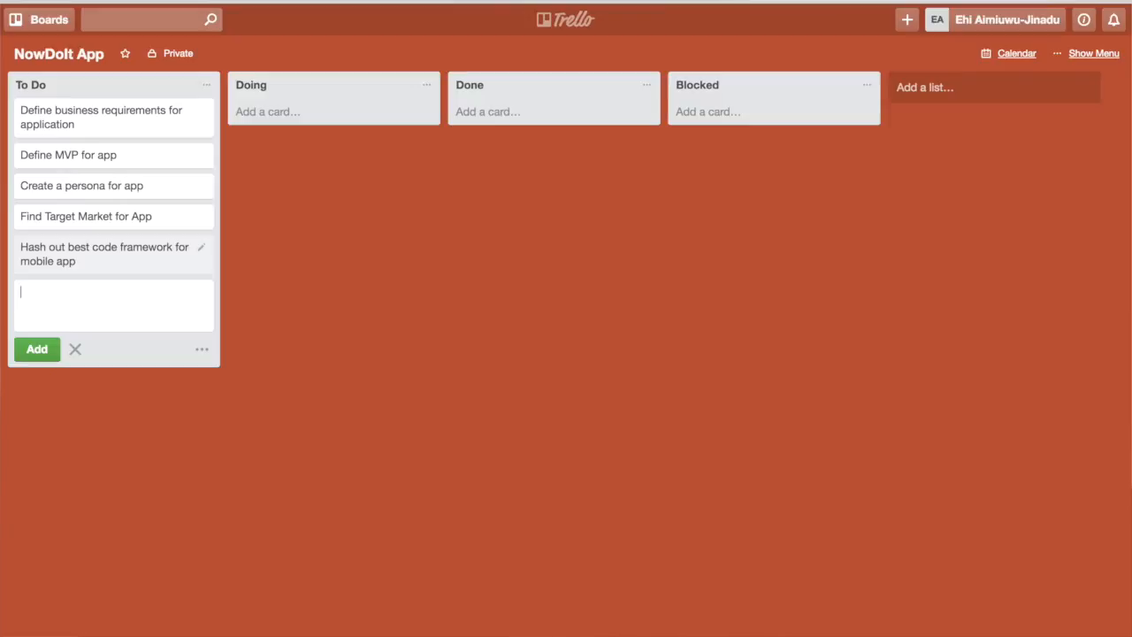
text(Create end to end user flow for app)
key(Return)
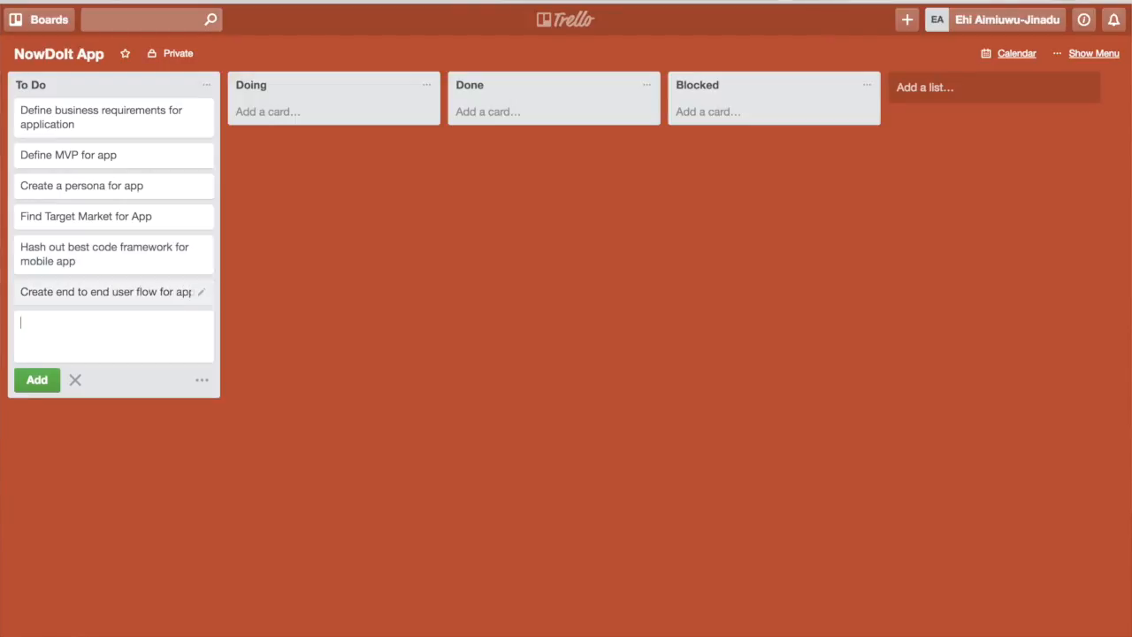
Add a card titled "logo" to the Done list.
mouse_move(190, 630)
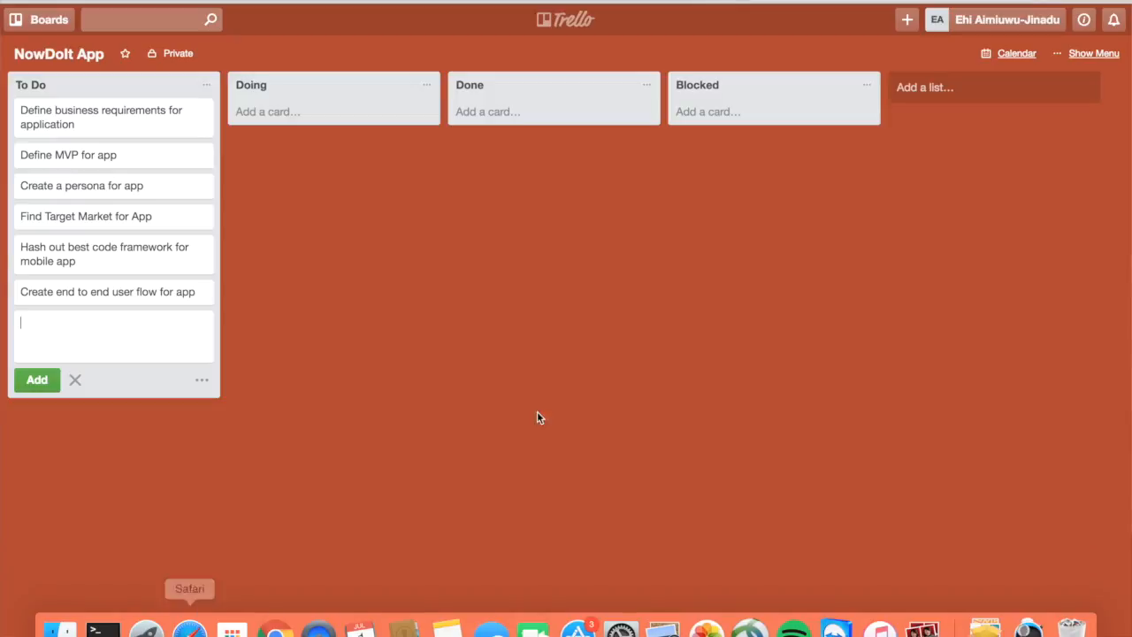
click(502, 115)
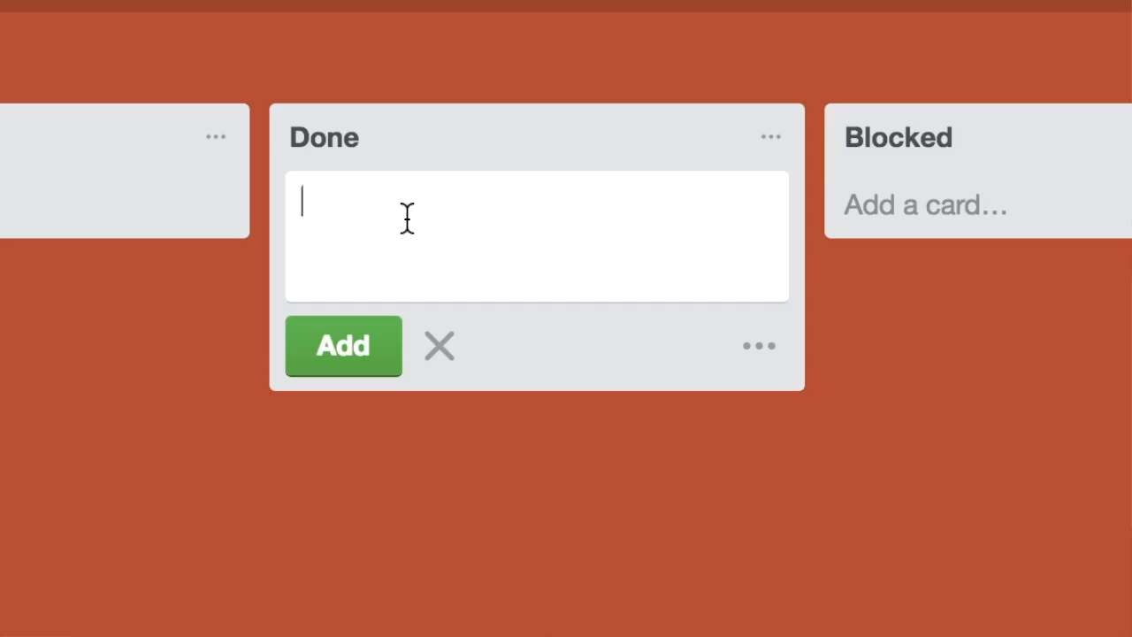
text(Iogo)
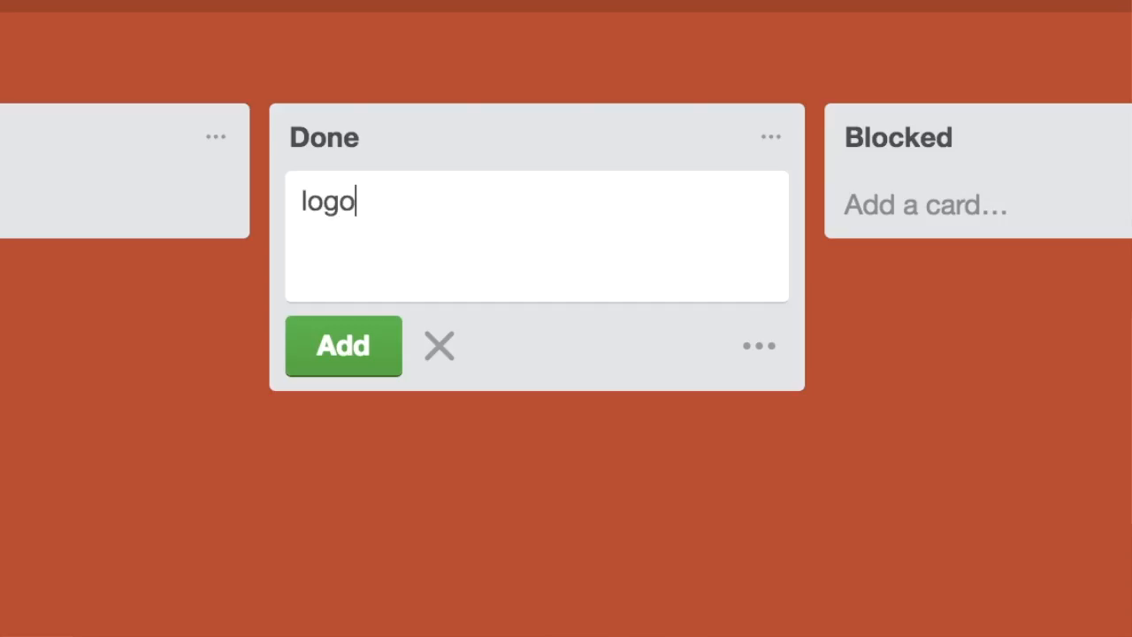
key(Return)
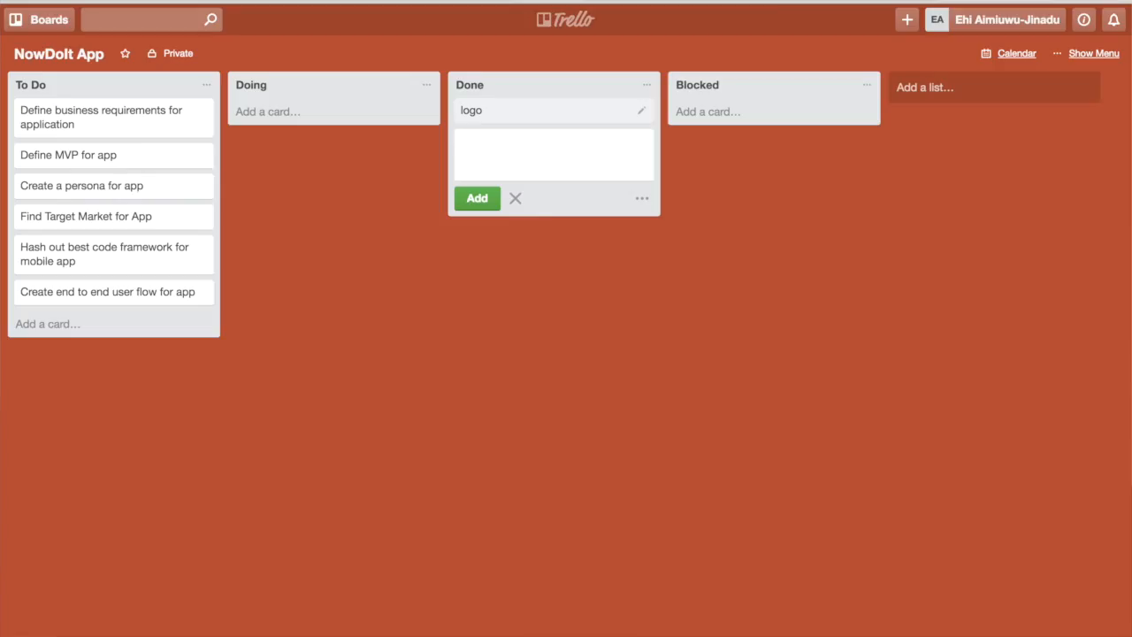
Add a card titled "facebook" to the Done list and rename it "facebook page".
text(facebook)
key(Return)
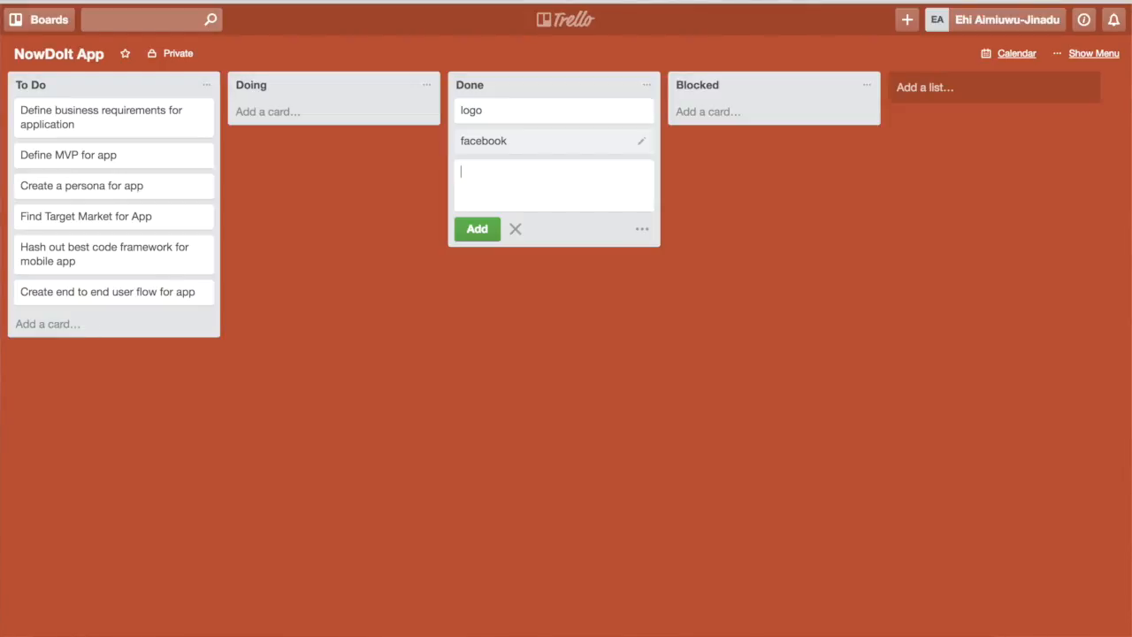
click(531, 147)
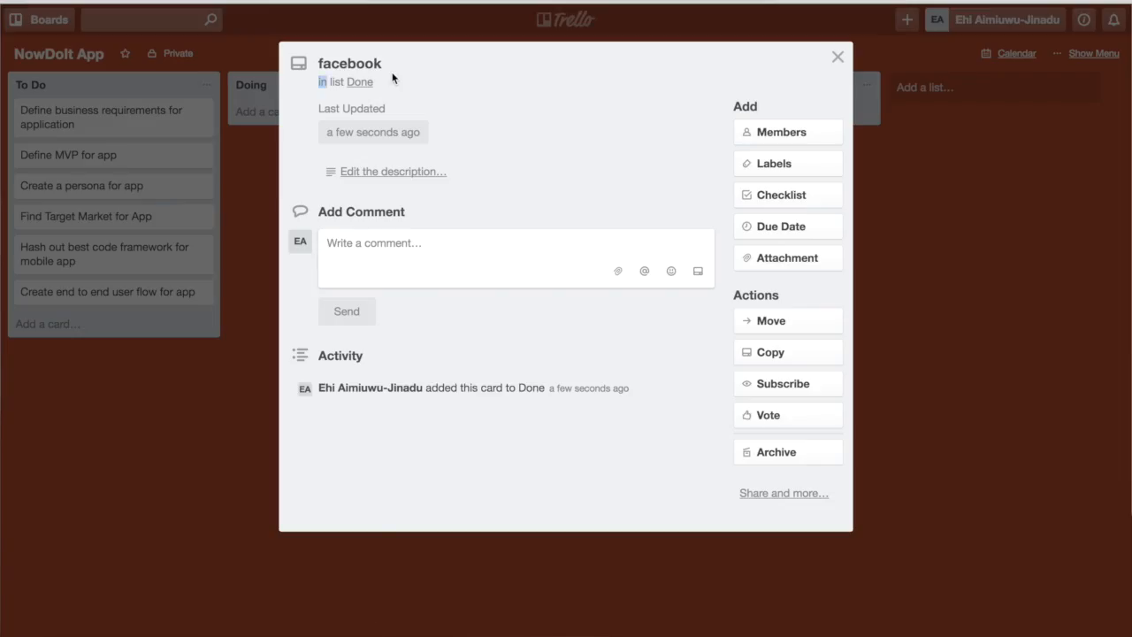
click(386, 63)
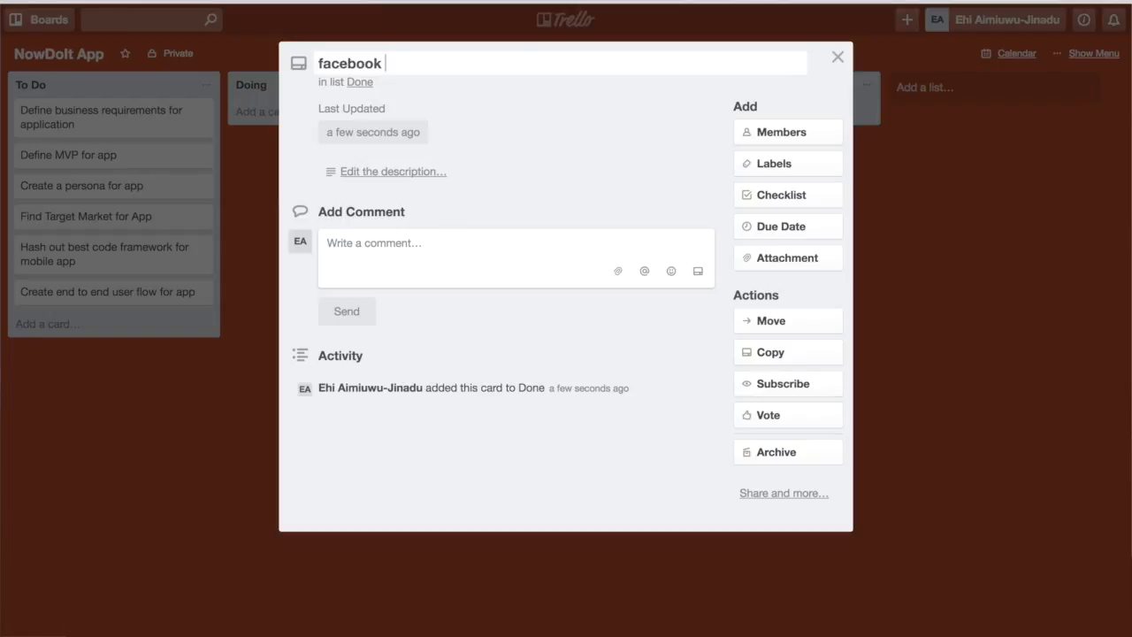
text(page)
click(413, 93)
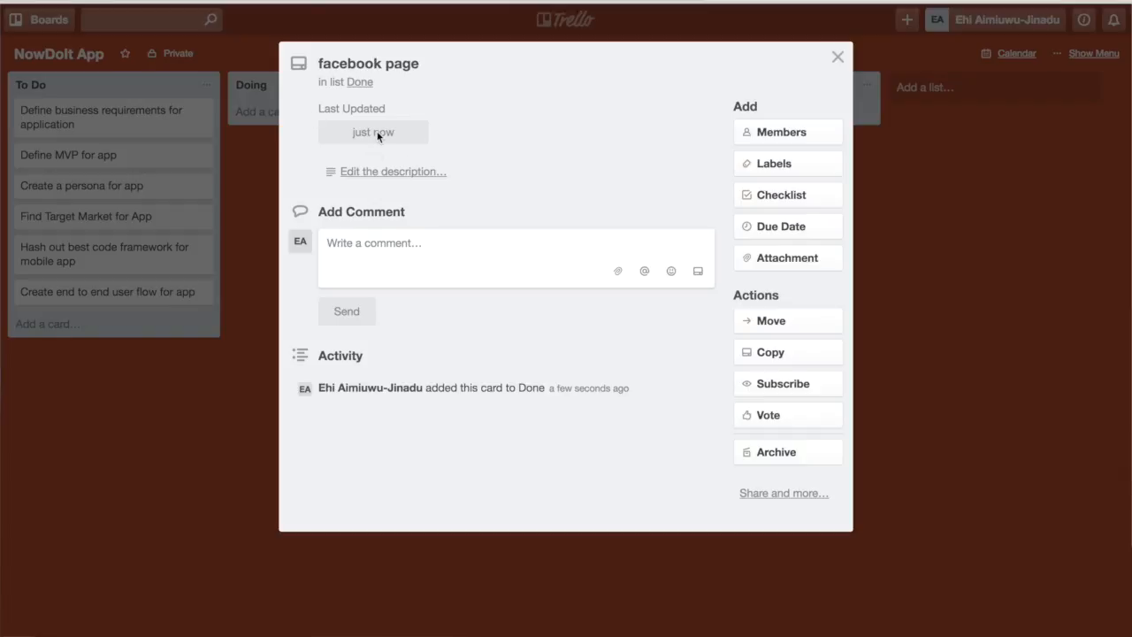
Give the facebook page card the description "Create Facebook page for application" and save it.
click(381, 173)
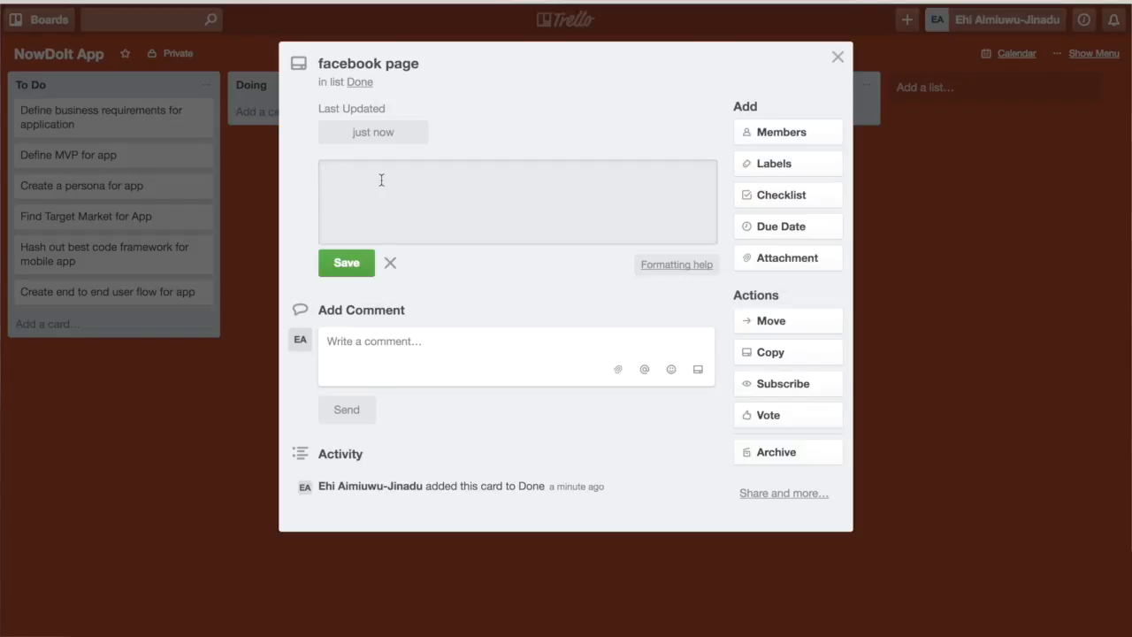
text(Create facebook page for app)
key(BackSpace)
key(BackSpace)
text(lication)
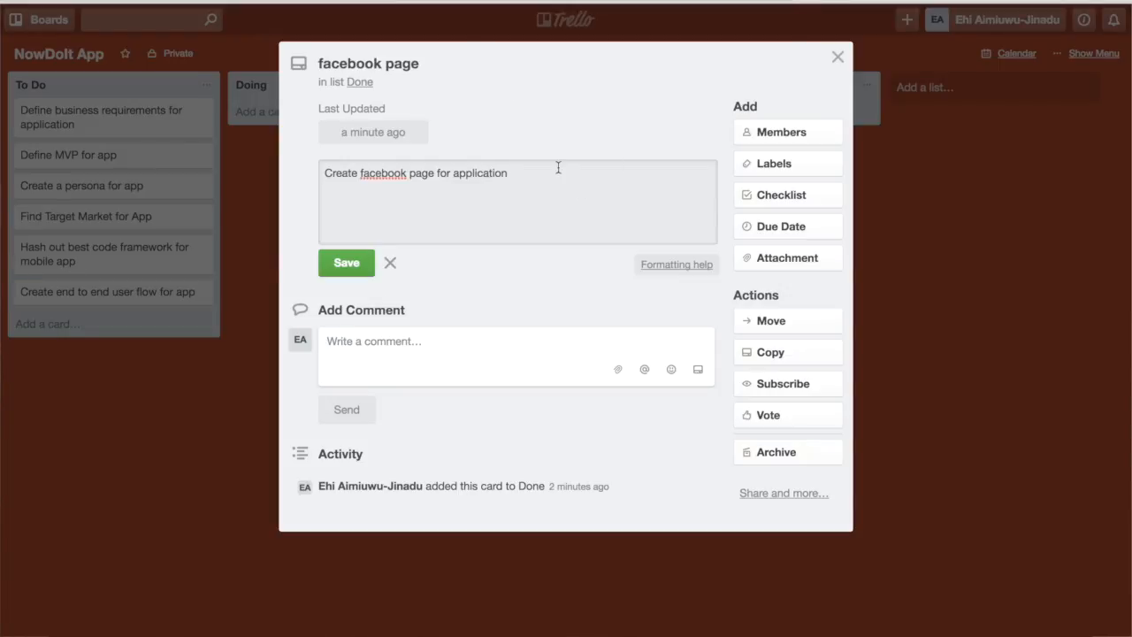
click(366, 175)
key(BackSpace)
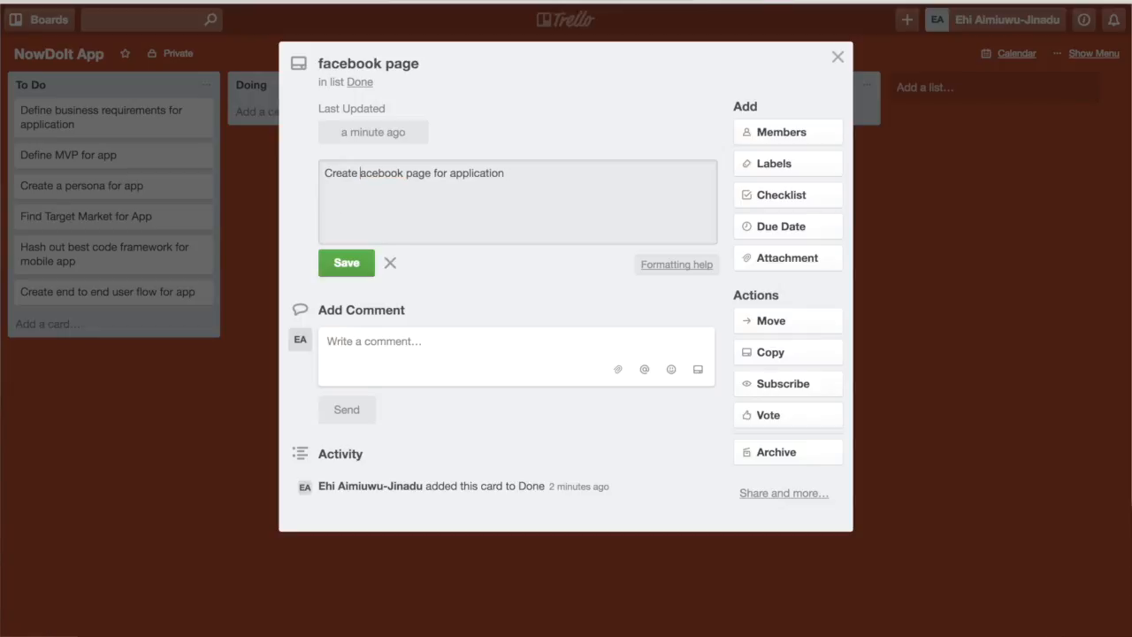
text(F)
click(346, 264)
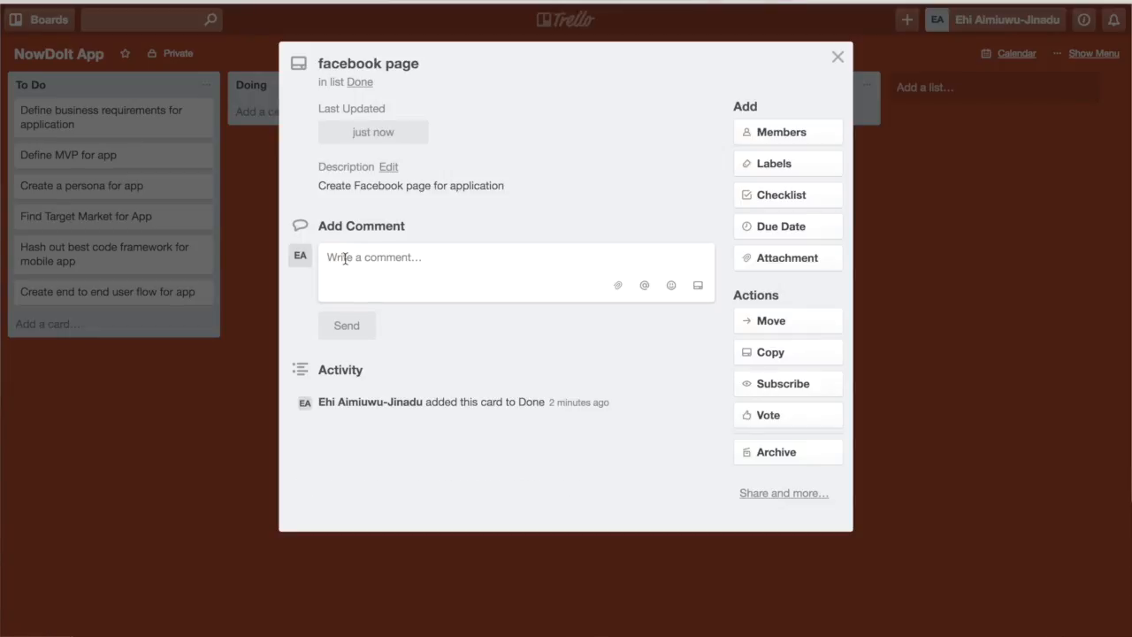
Post the comment "Still need to edit the page" on the facebook page card.
click(363, 261)
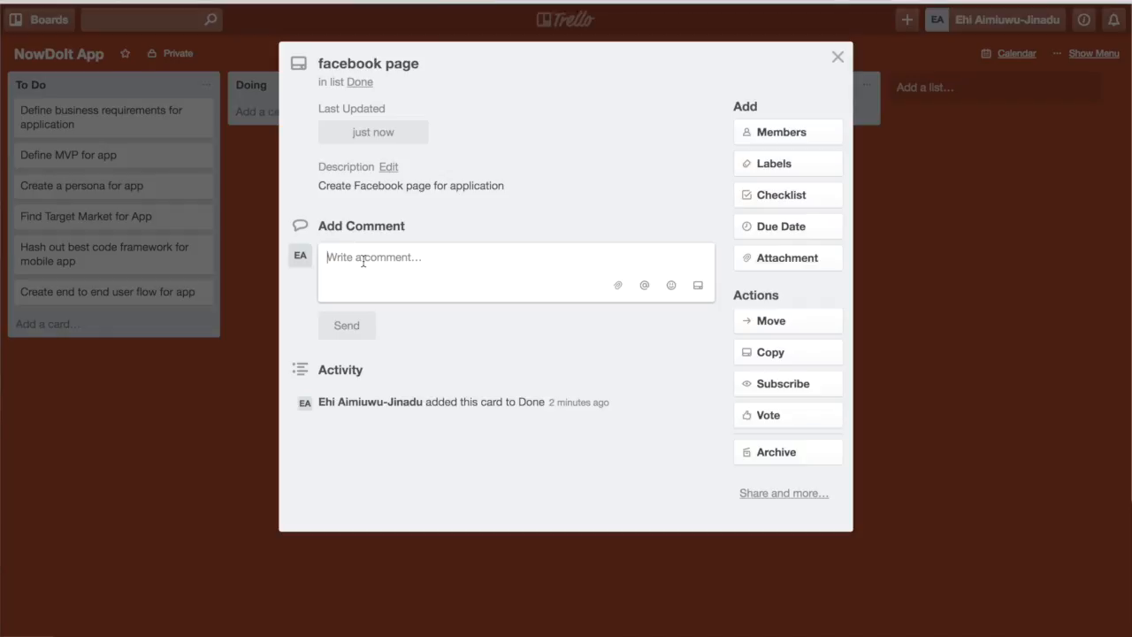
text(Still need to)
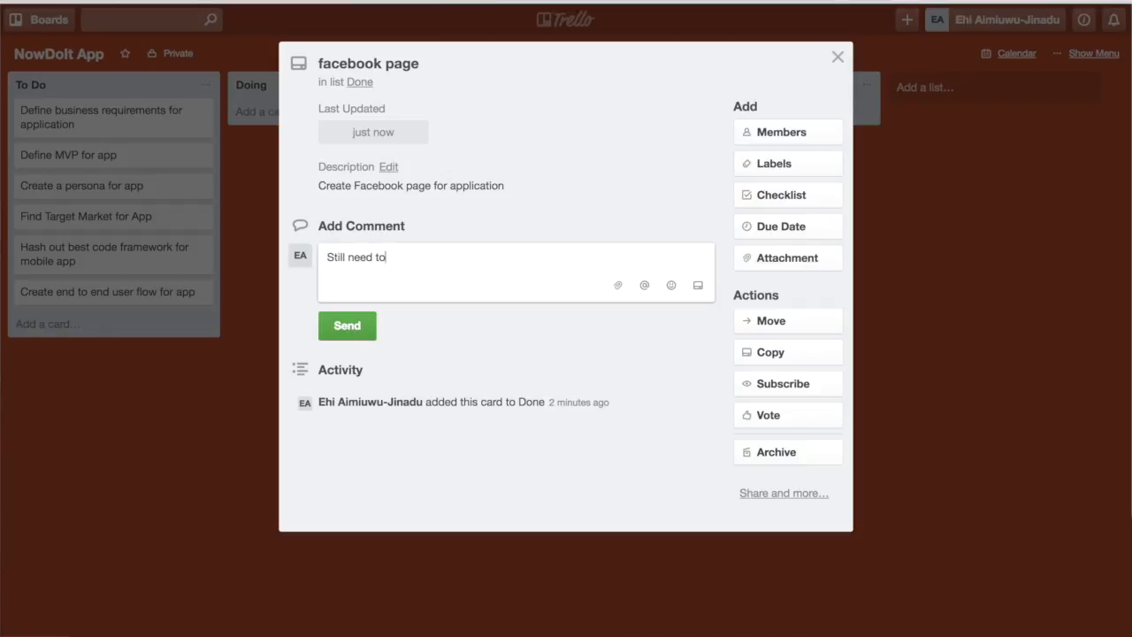
text( edit the page)
key(Return)
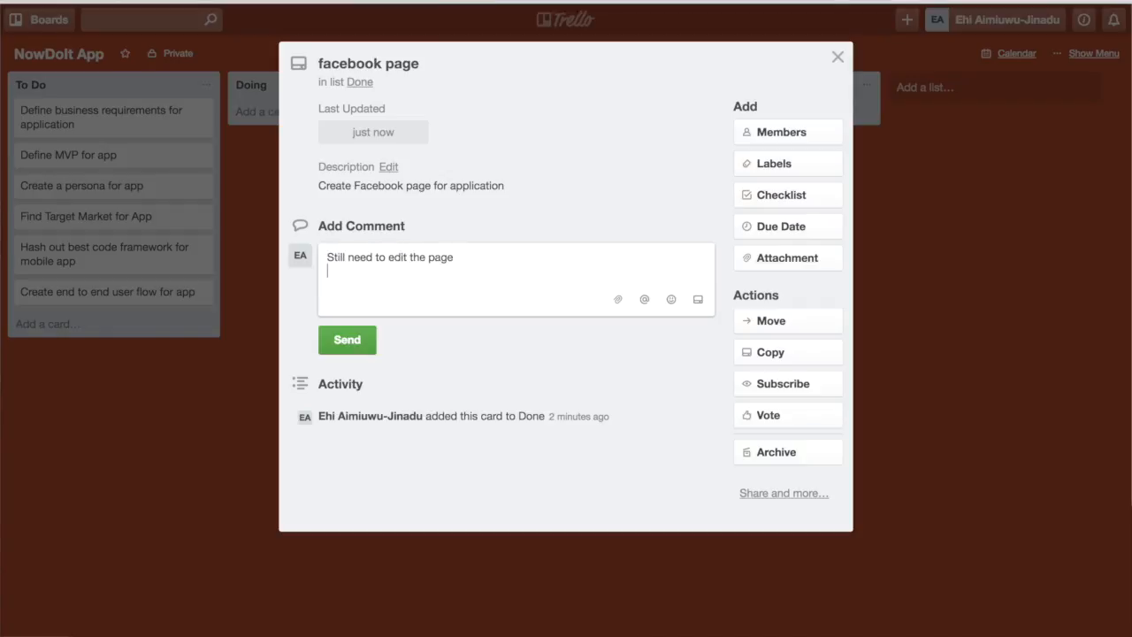
key(BackSpace)
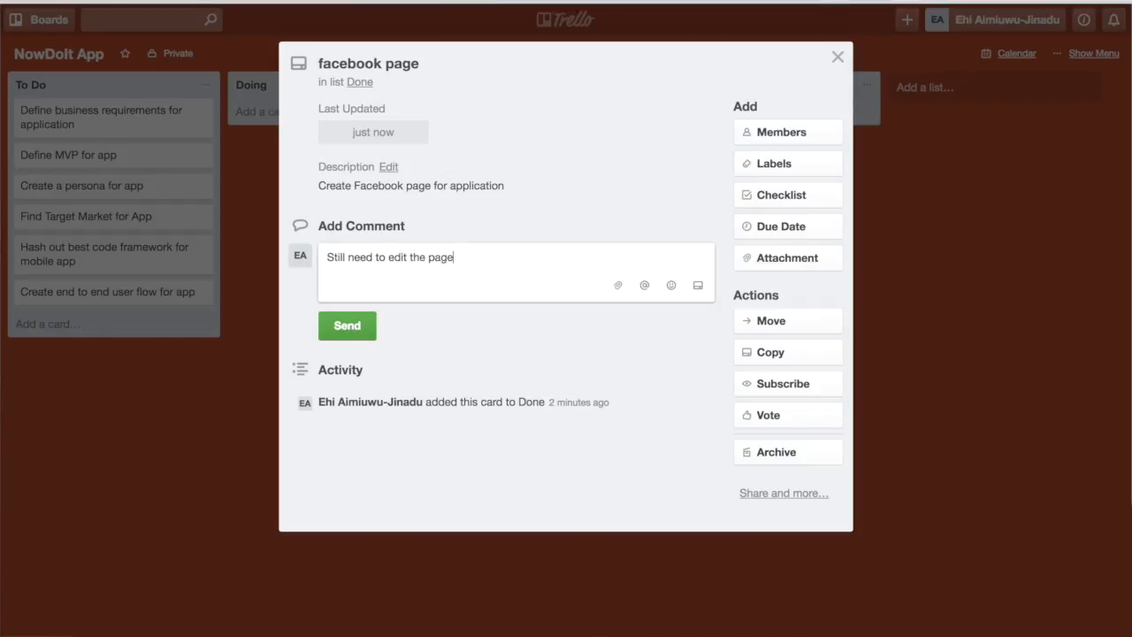
click(333, 327)
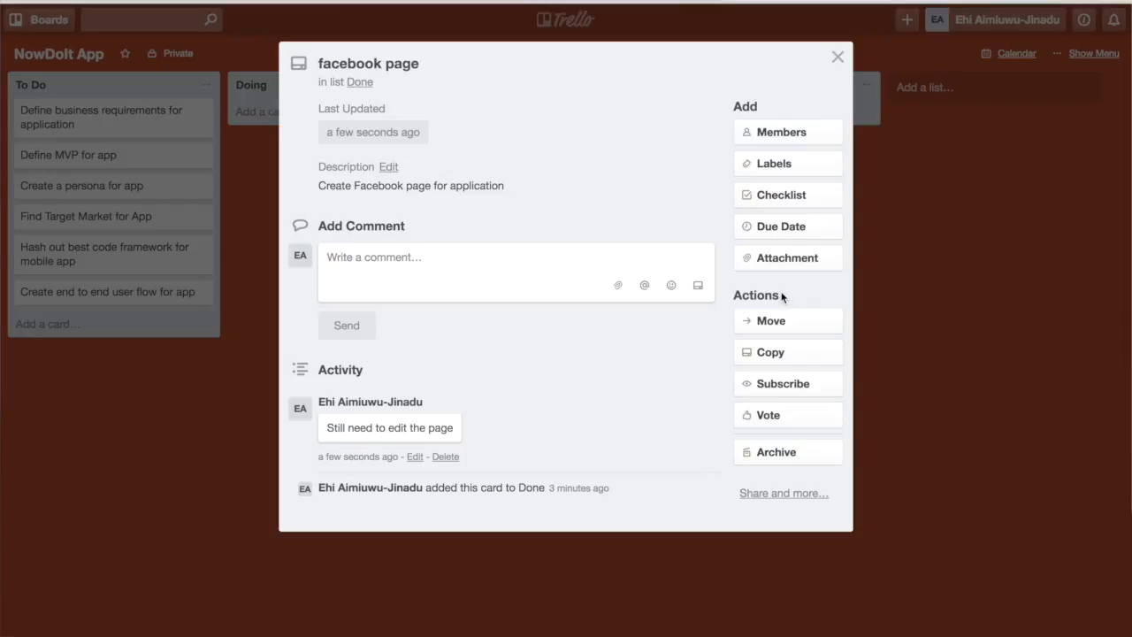
Examine the facebook page card's member assignment and its sharing and export options, and close the card.
click(797, 130)
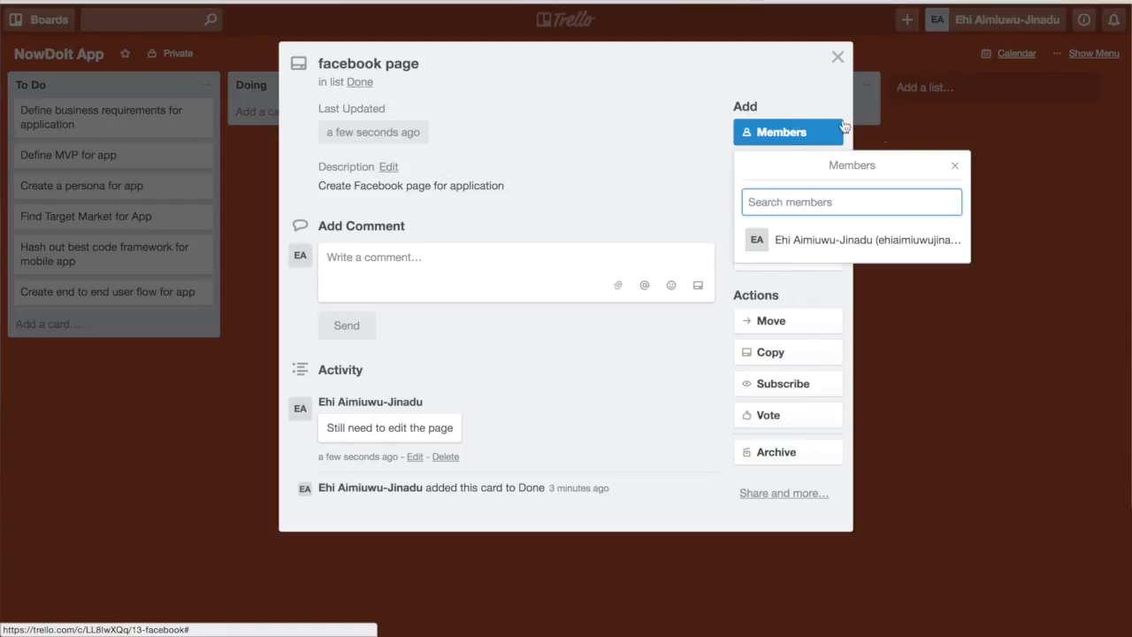
click(955, 166)
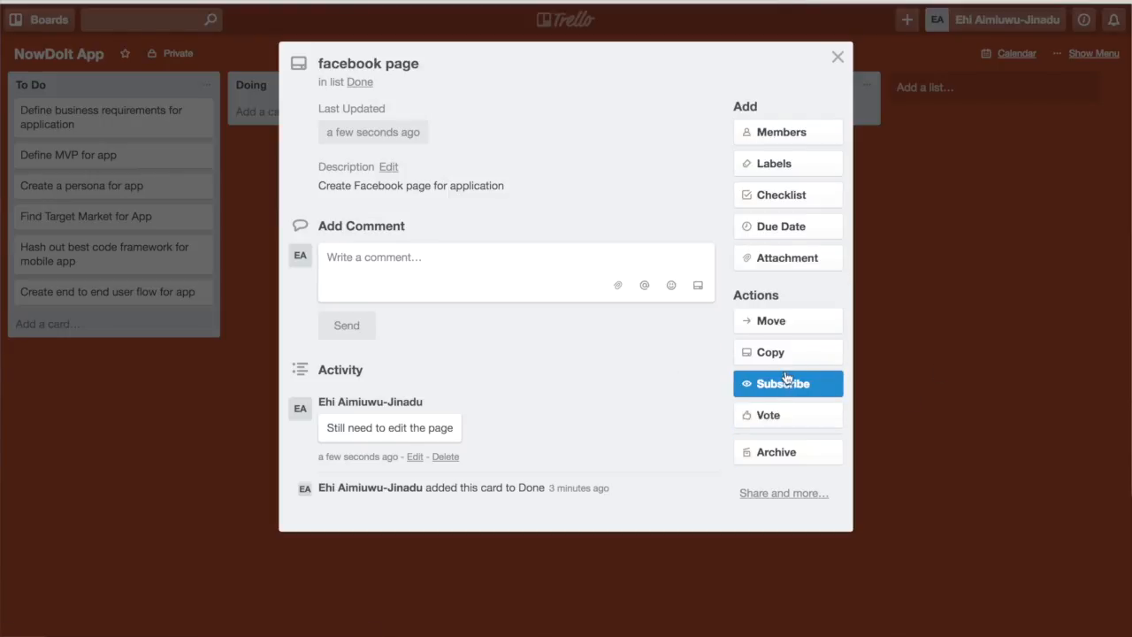
click(770, 497)
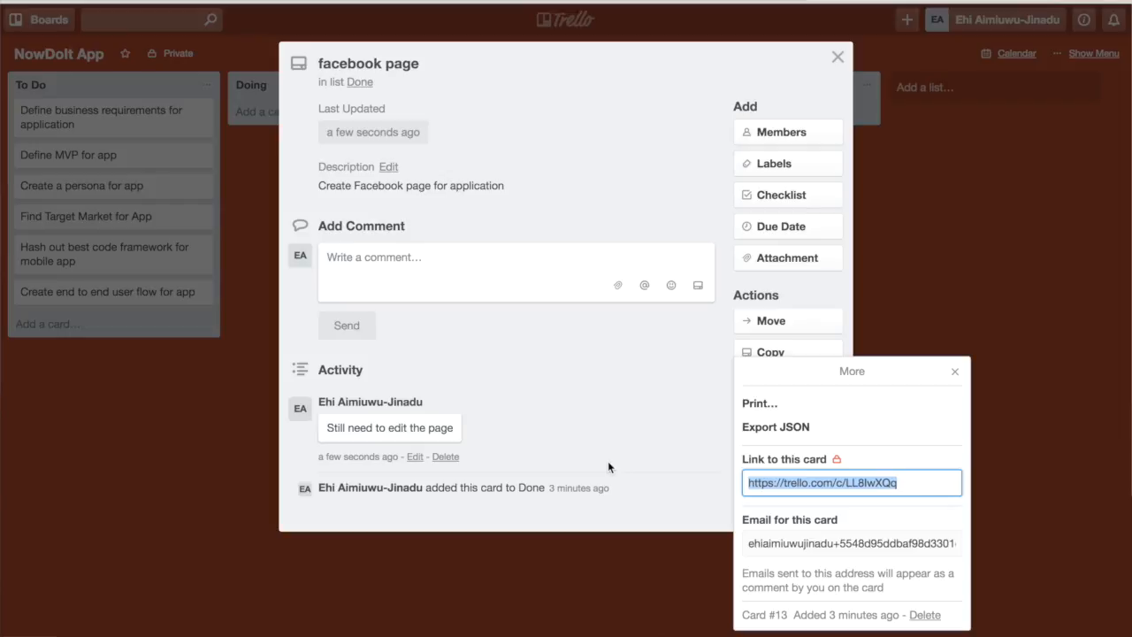
click(951, 373)
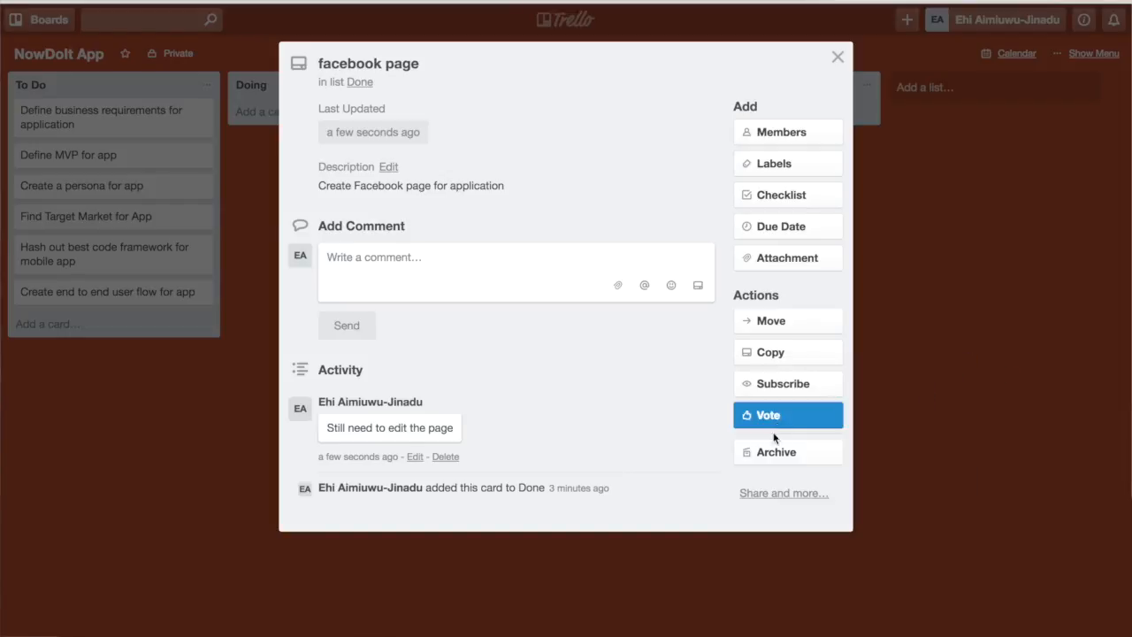
click(767, 492)
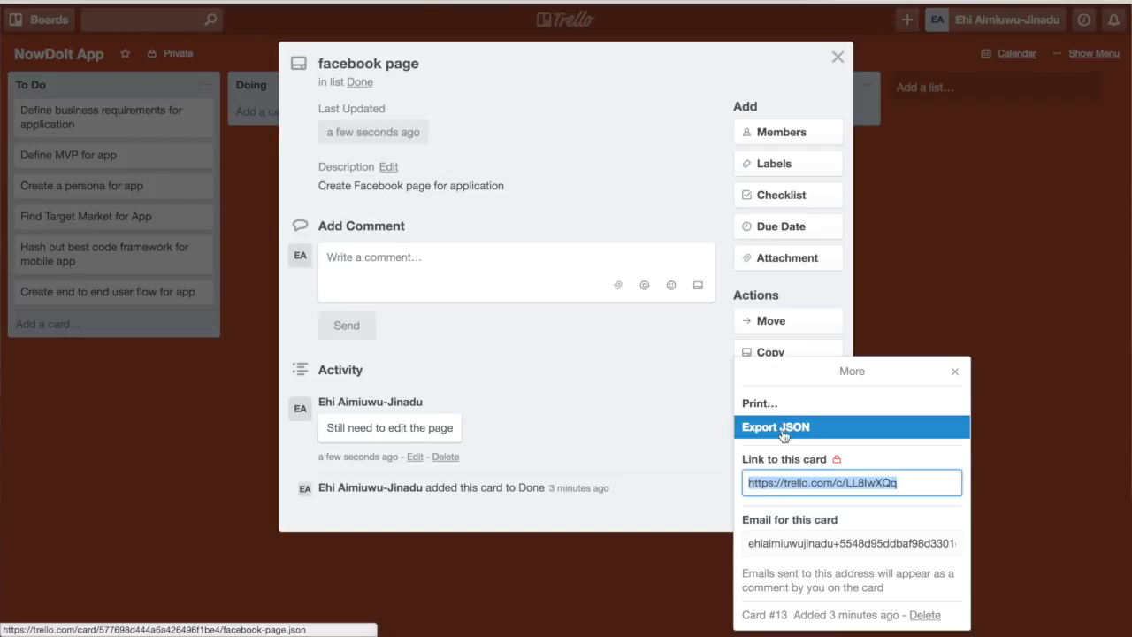
click(954, 372)
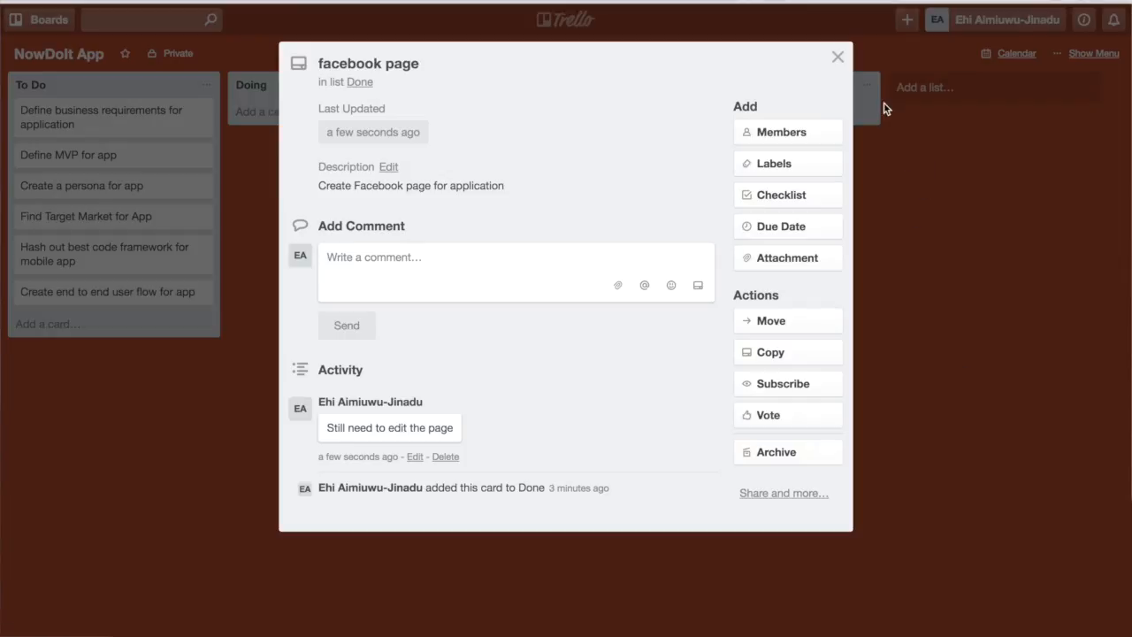
click(839, 57)
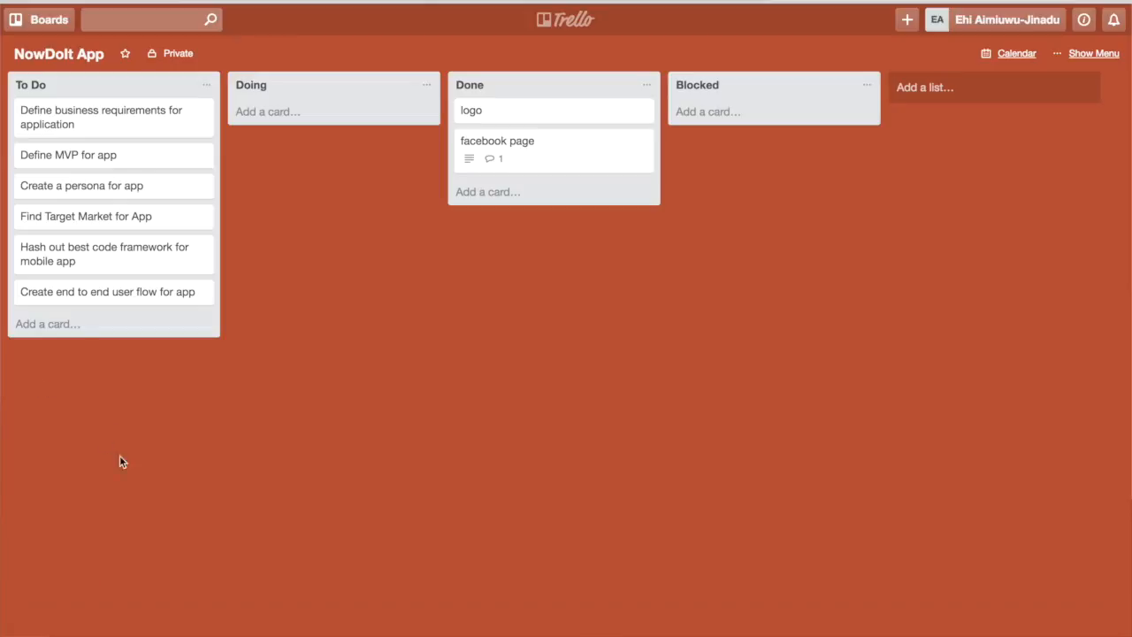
Add a card titled "Edit facebook page" to the To Do list.
click(66, 325)
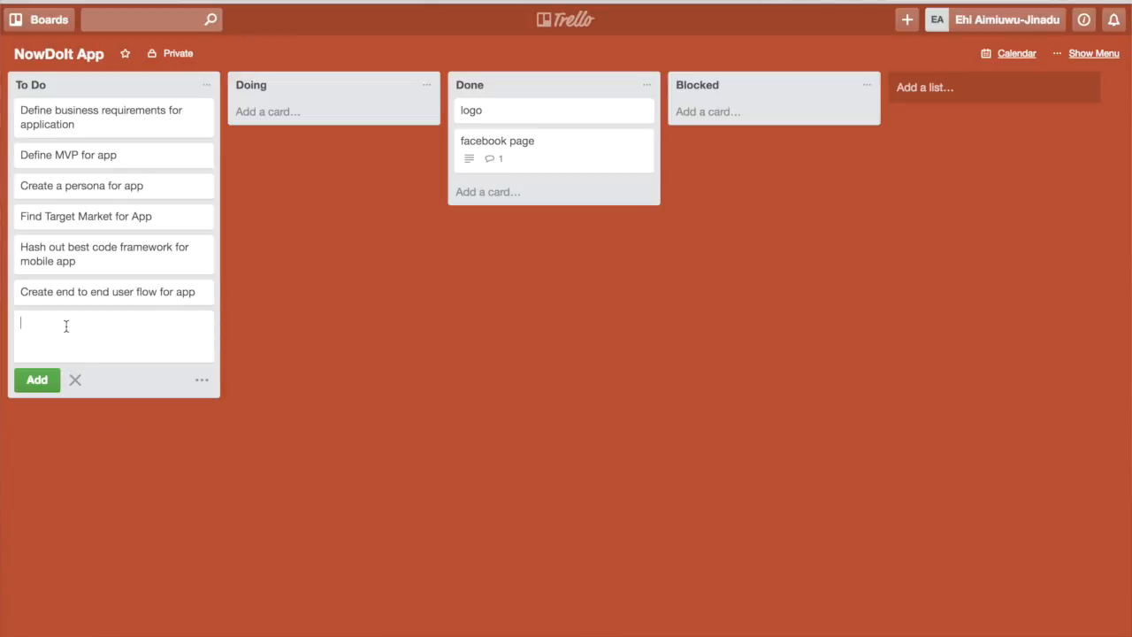
text(Edit facebook p)
text(age)
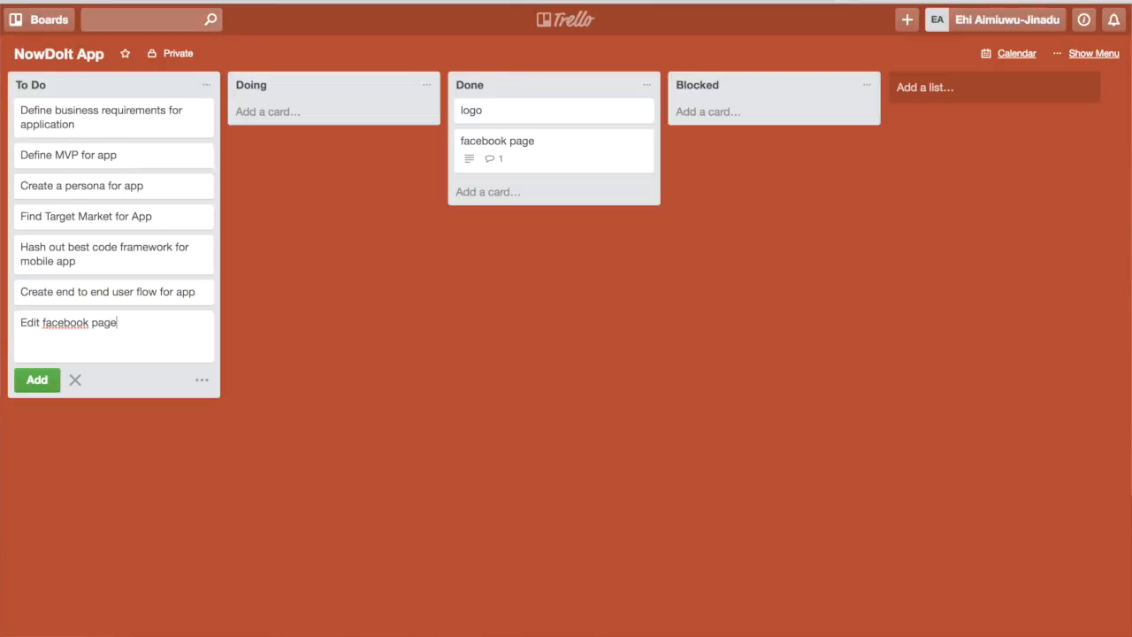
key(Return)
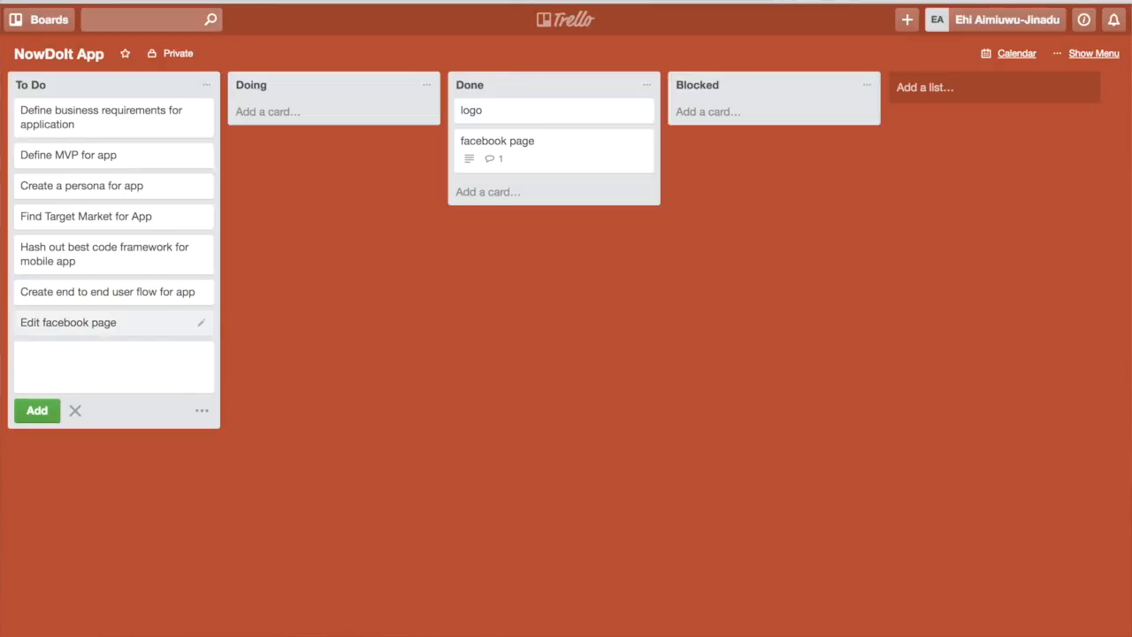
click(75, 411)
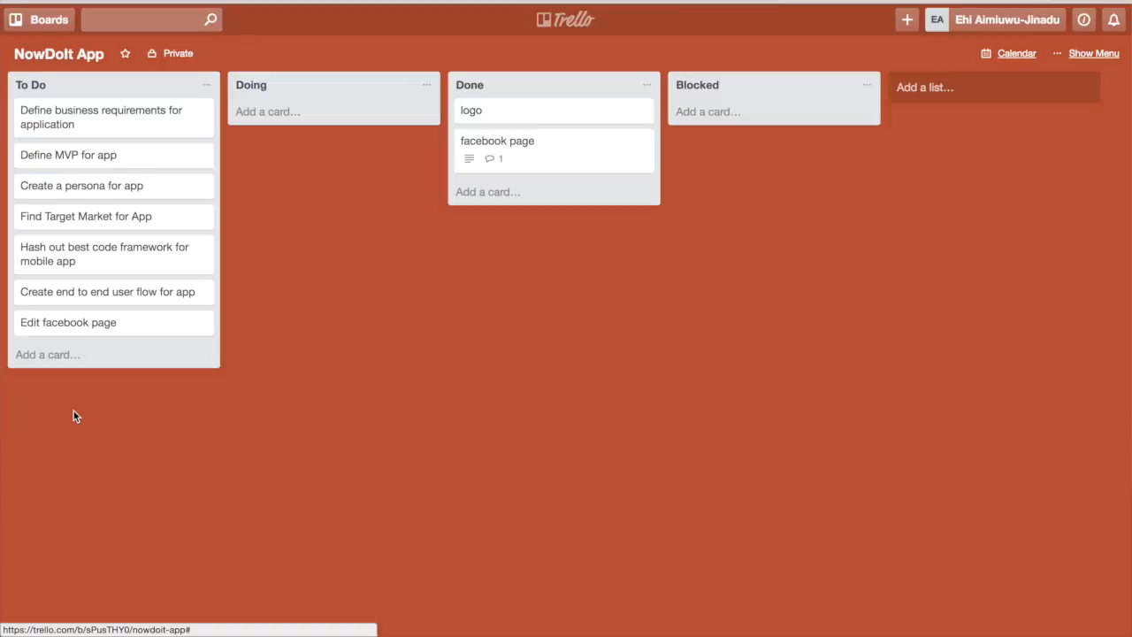
Set the due date of the "Edit facebook page" card to 7/3/2016.
click(198, 322)
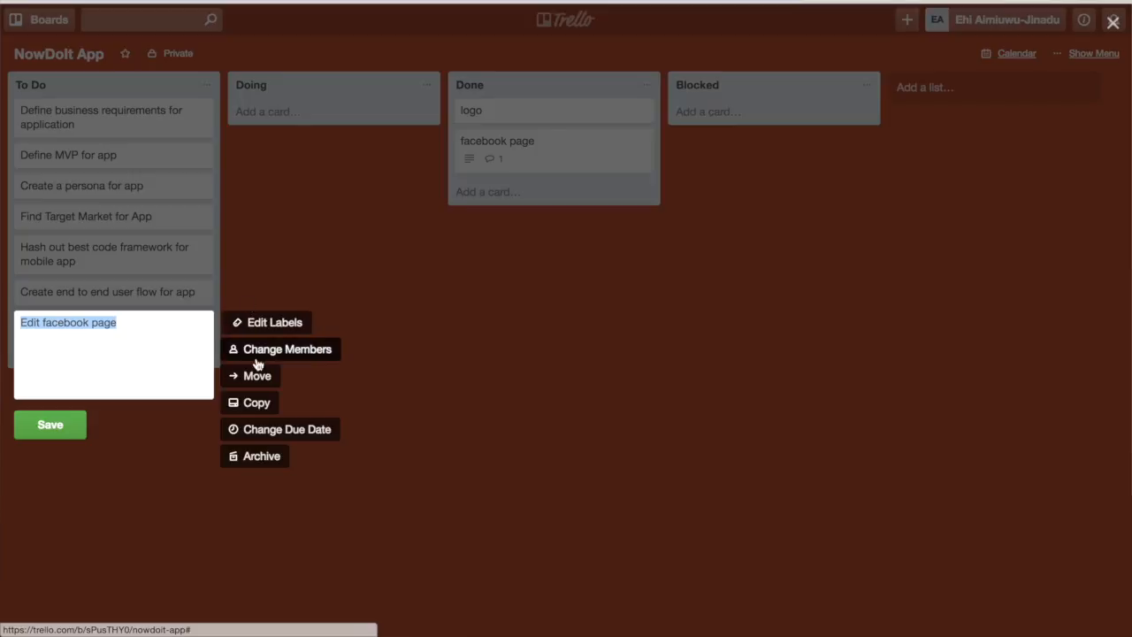
click(262, 430)
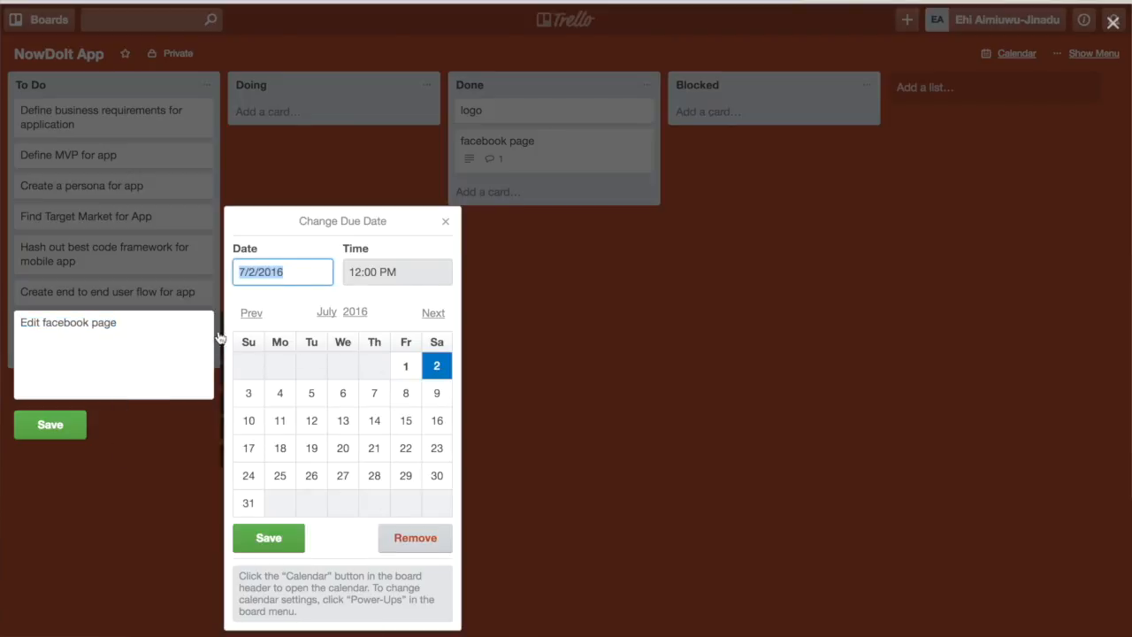
click(249, 398)
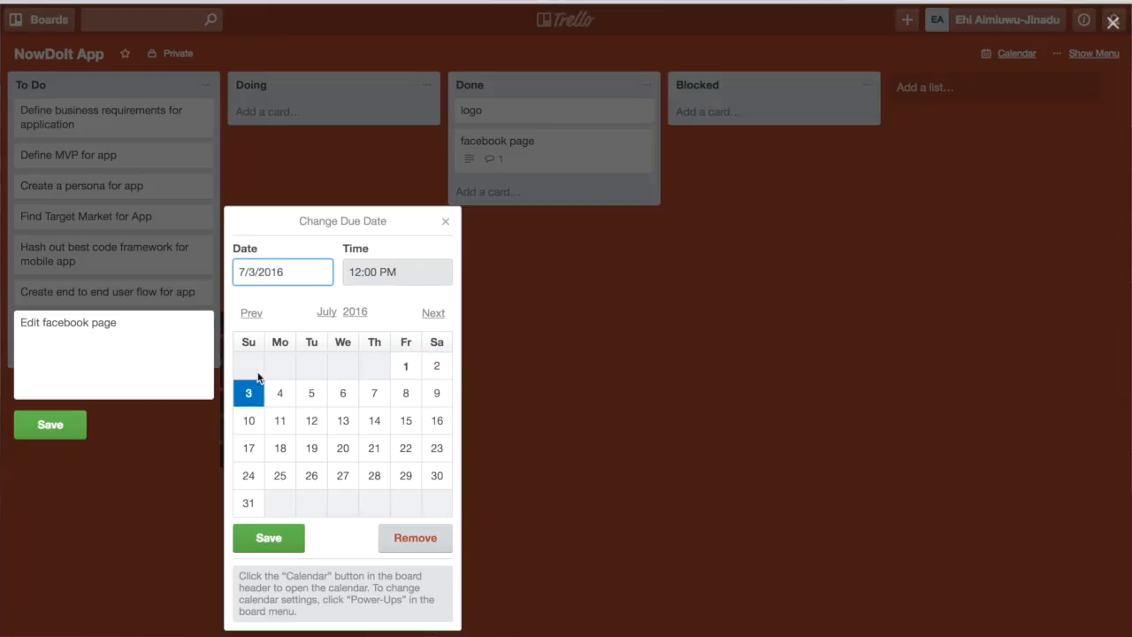